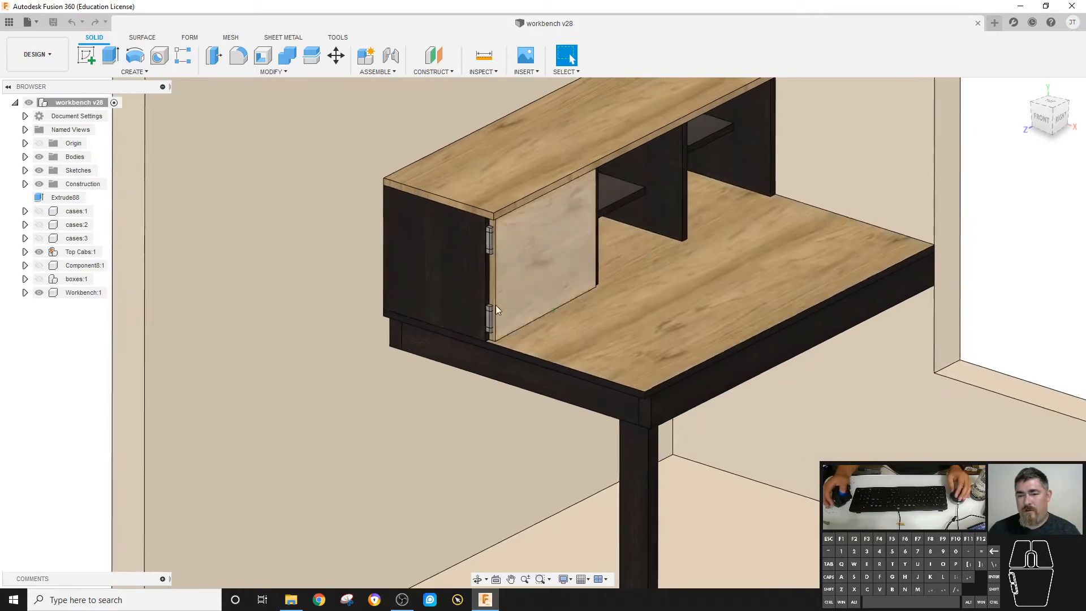
# Switch the workbench model from the Design workspace to the Render workspace
pyautogui.scroll(3, 827, 295)
pyautogui.scroll(2, 827, 293)
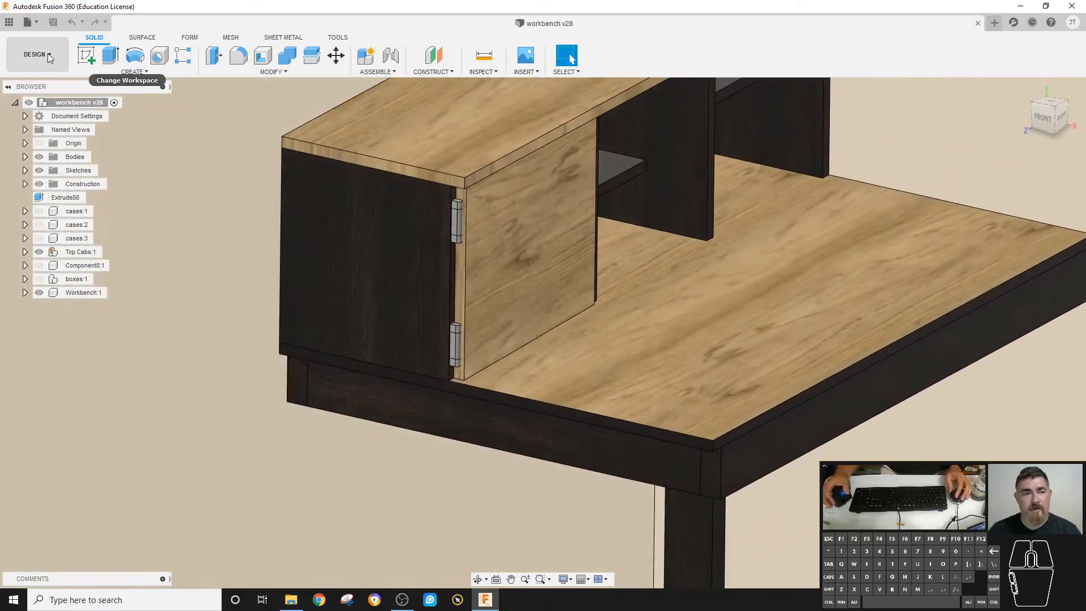
pyautogui.click(49, 56)
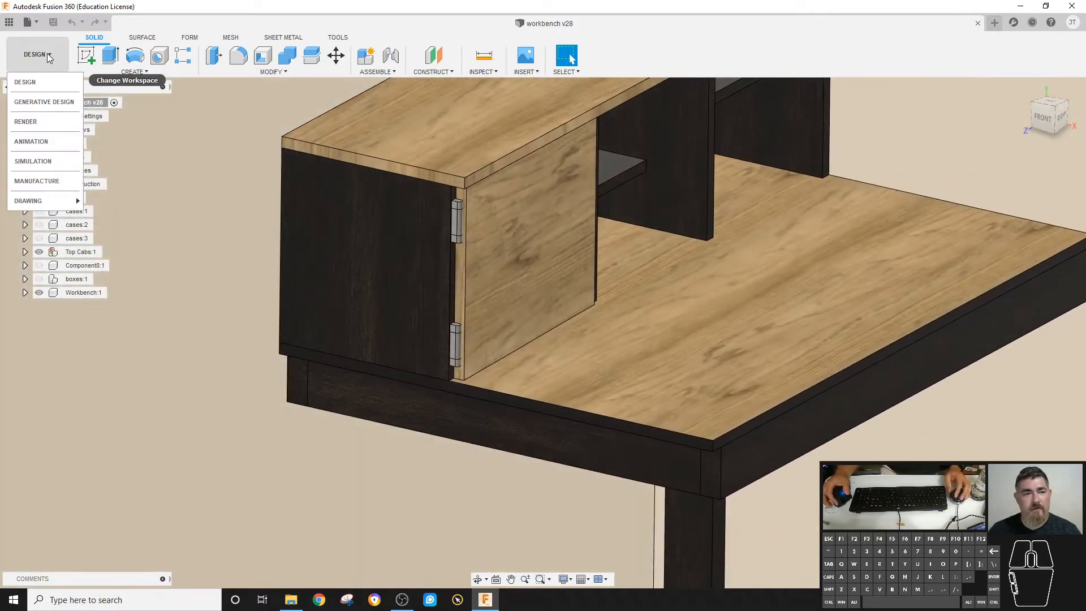
pyautogui.click(62, 121)
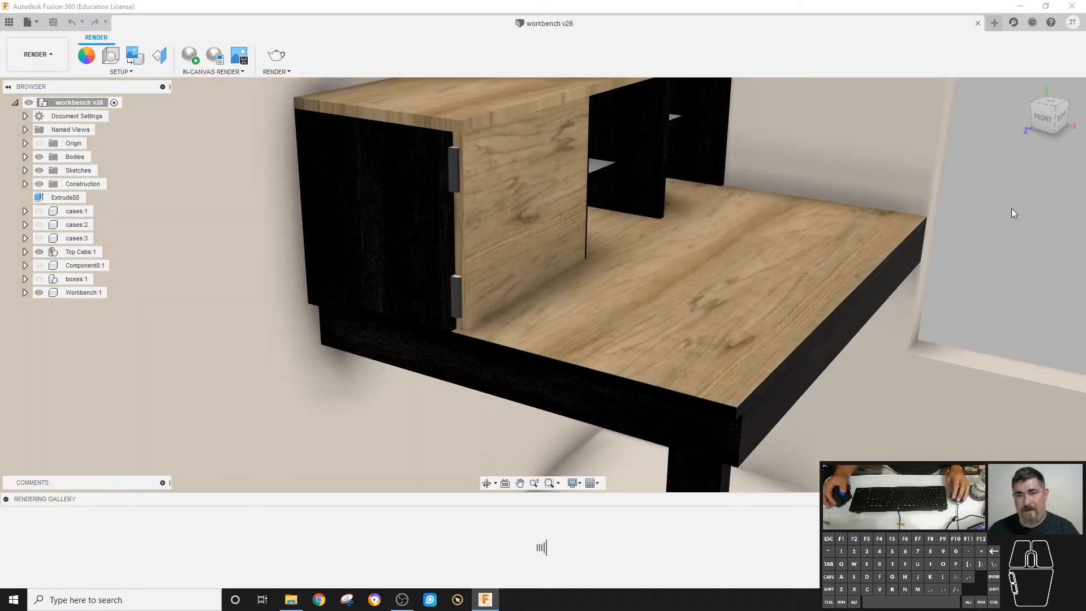
# Rotate the wood texture on the top cabinet's outer side panel, beside the hinged door, by 90 degrees about X with Texture Map Controls
pyautogui.scroll(-3, 997, 237)
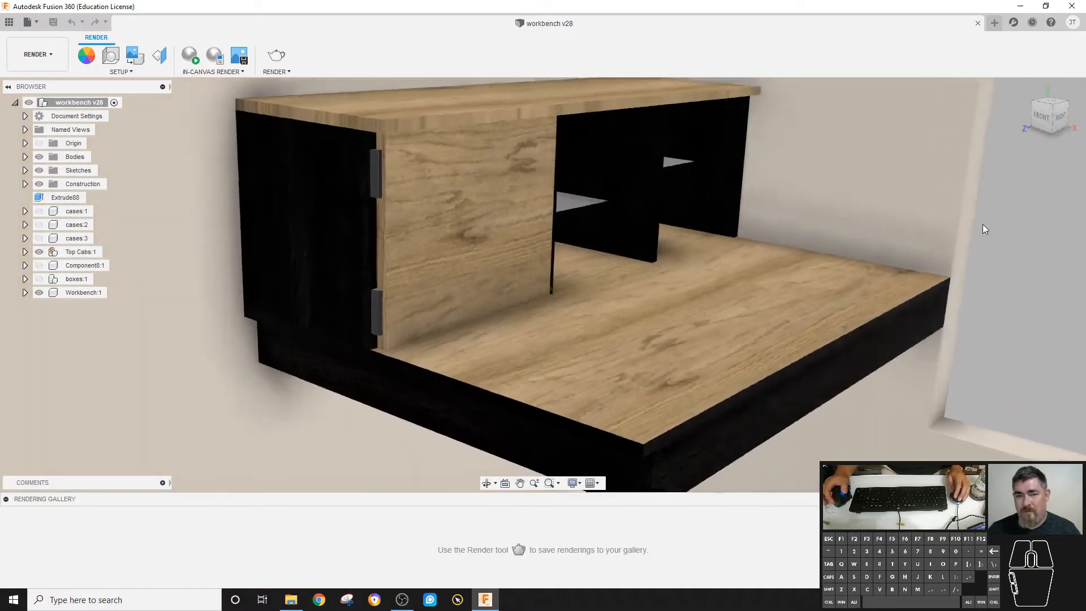
pyautogui.scroll(3, 983, 224)
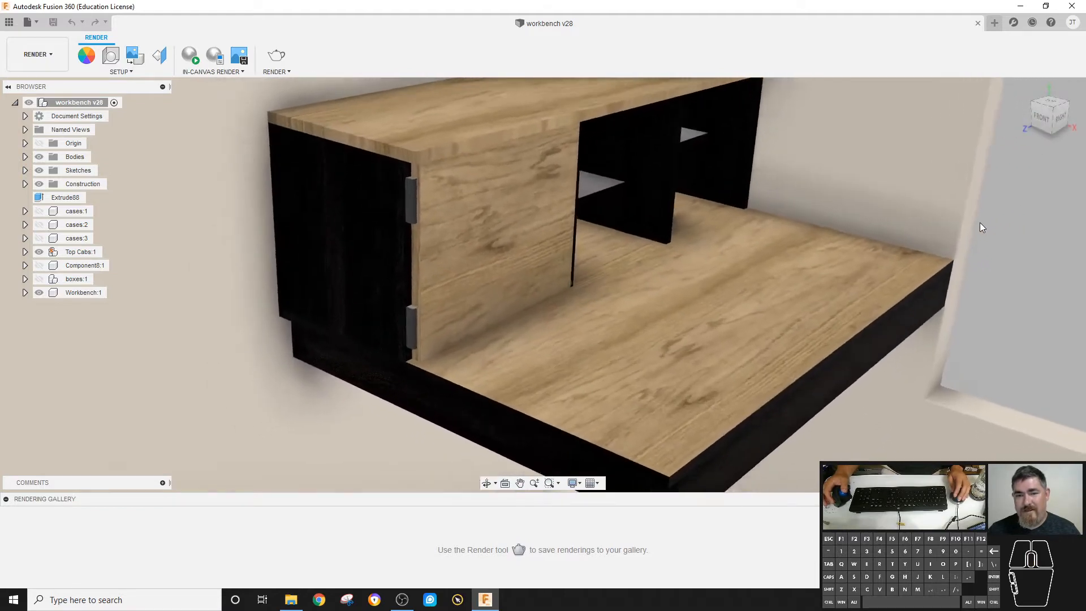
pyautogui.keyDown('shift'); pyautogui.moveTo(980, 223); pyautogui.dragTo(164, 125, button='middle'); pyautogui.keyUp('shift')
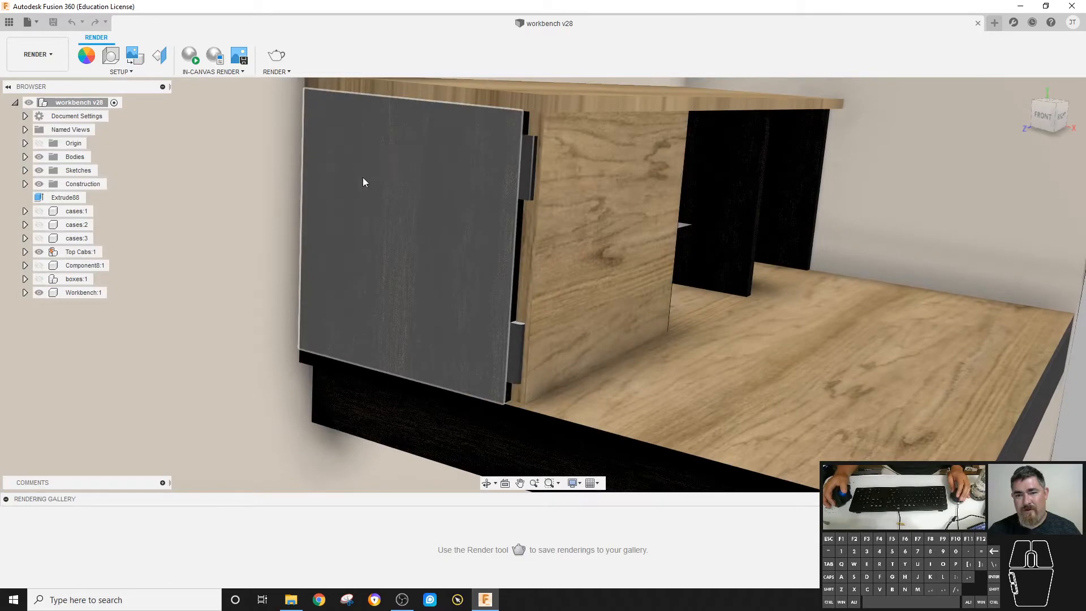
pyautogui.keyDown('shift'); pyautogui.moveTo(388, 220); pyautogui.dragTo(154, 97, button='middle'); pyautogui.keyUp('shift')
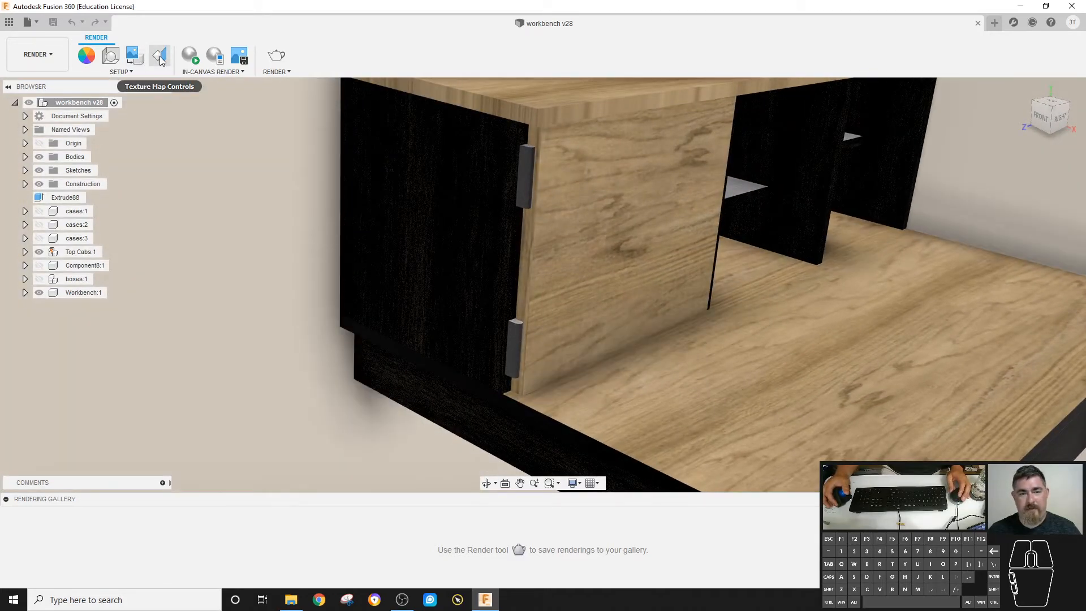
pyautogui.click(160, 56)
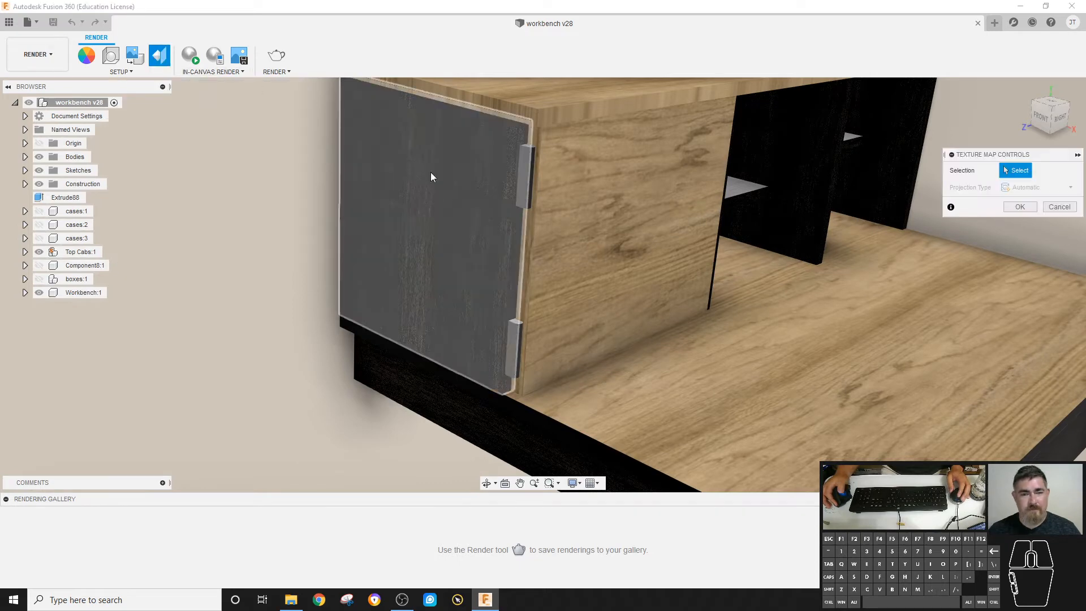
pyautogui.click(444, 192)
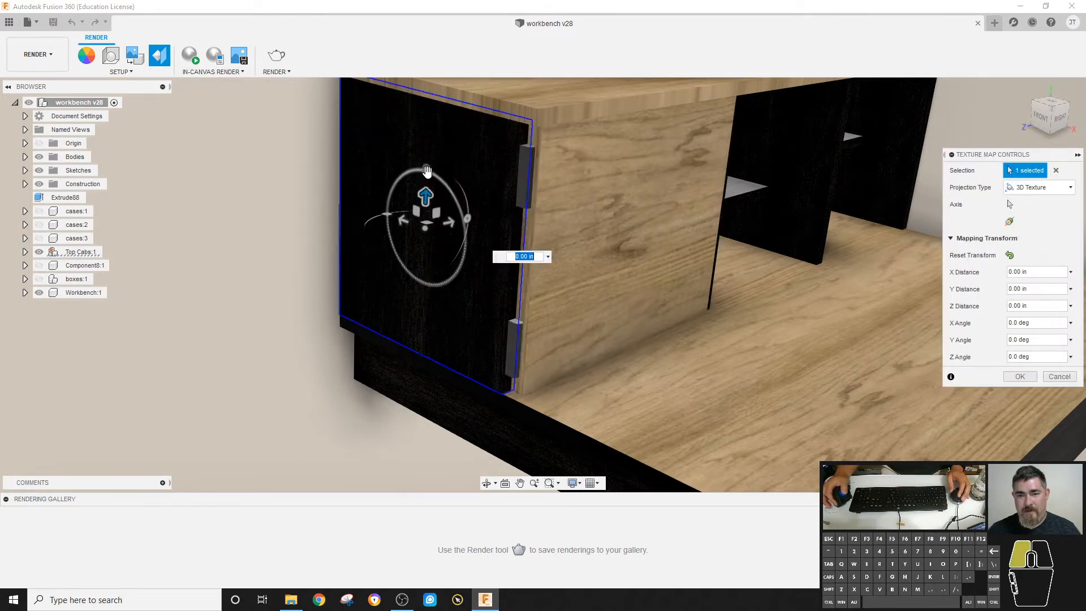
pyautogui.moveTo(426, 171); pyautogui.dragTo(436, 203)
pyautogui.moveTo(456, 243); pyautogui.dragTo(457, 244)
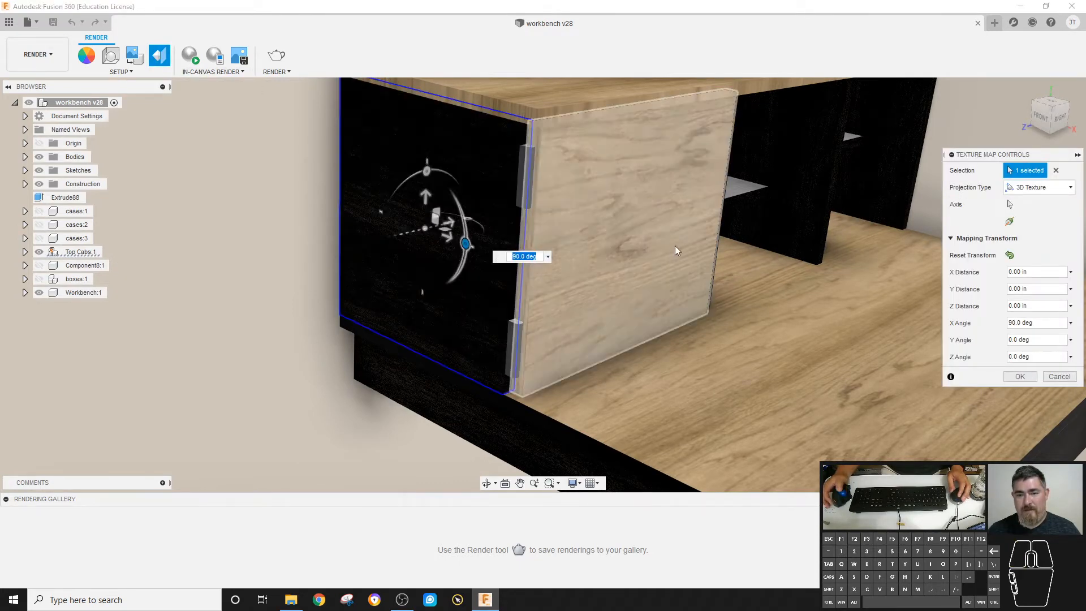
pyautogui.click(1020, 376)
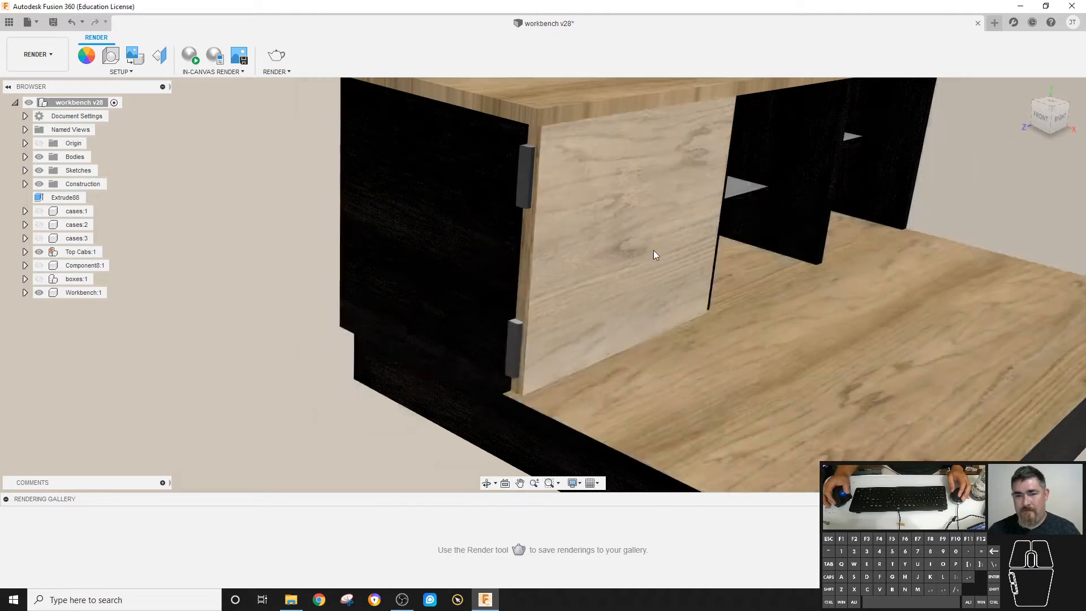
# Rotate the wood texture on the cabinet's far end panel by -90 degrees about X with Texture Map Controls
pyautogui.keyDown('shift'); pyautogui.moveTo(655, 253); pyautogui.dragTo(350, 130, button='middle'); pyautogui.keyUp('shift')
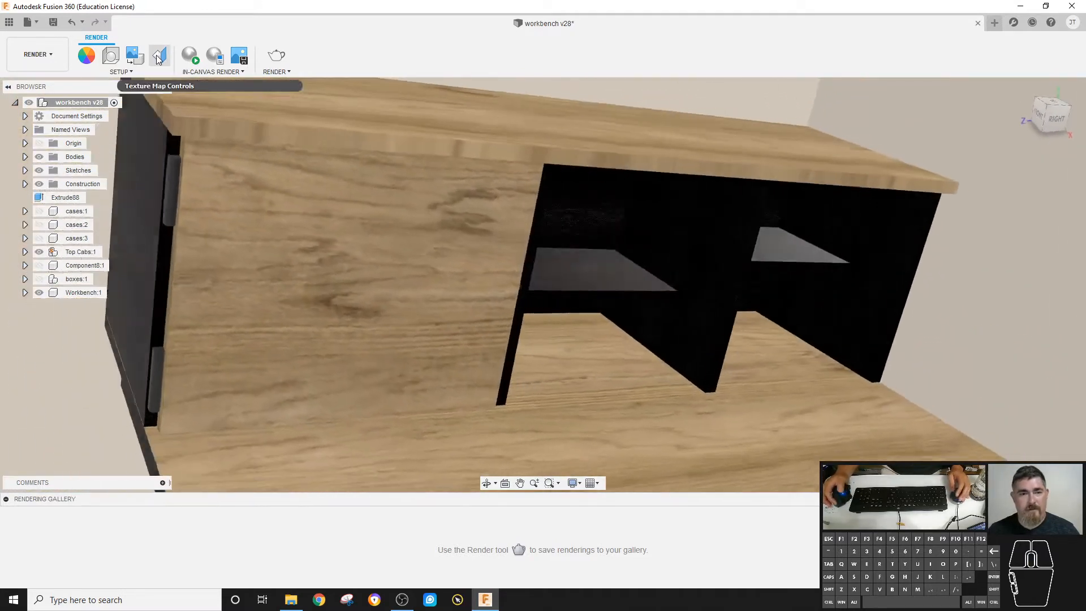
pyautogui.click(159, 56)
pyautogui.click(821, 201)
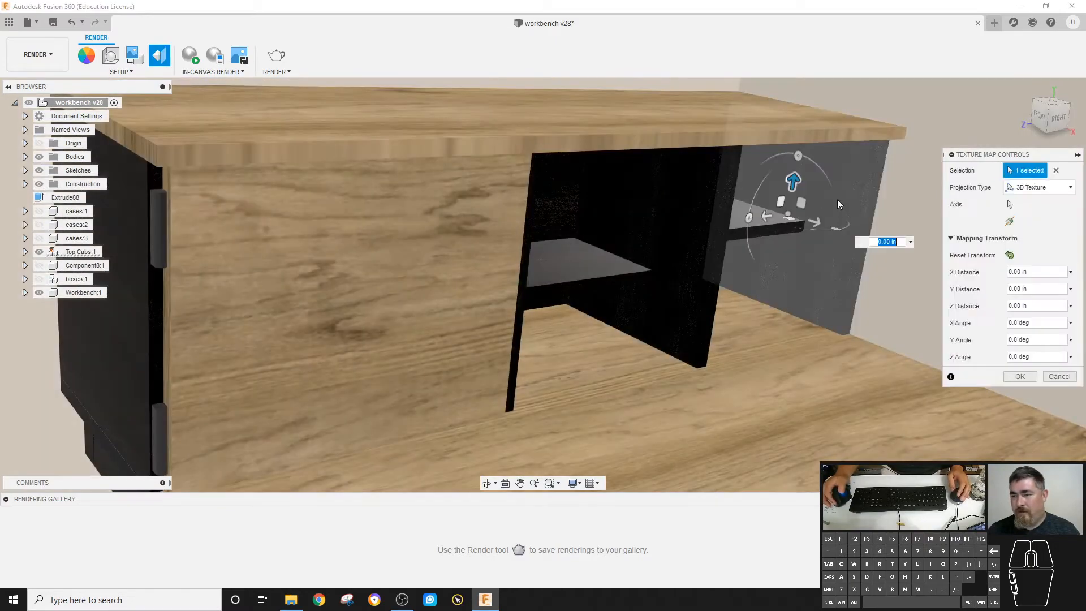
pyautogui.moveTo(798, 164); pyautogui.dragTo(802, 161)
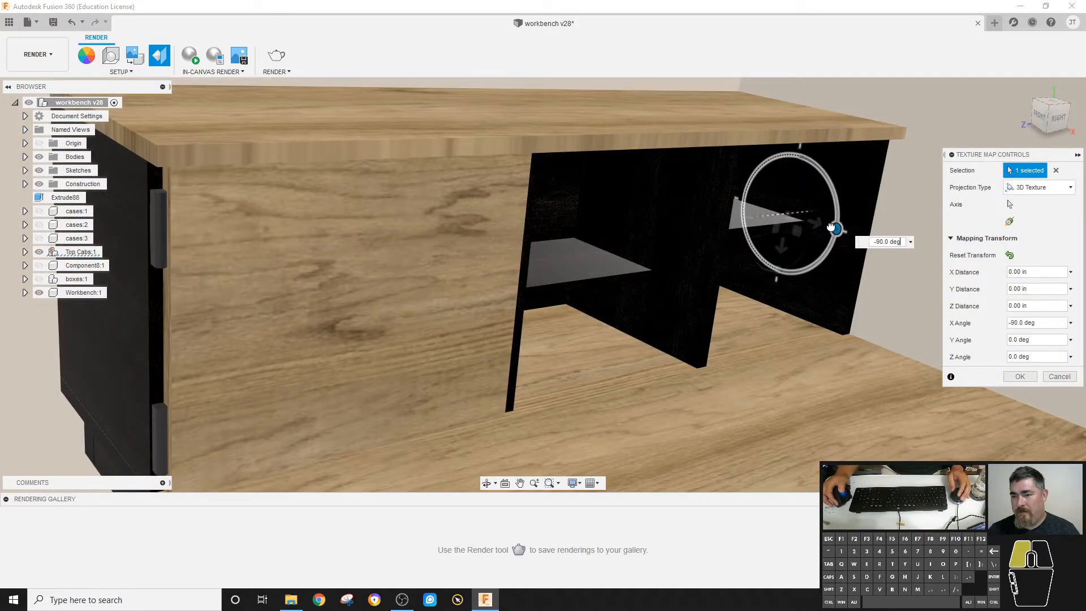
pyautogui.keyDown('shift'); pyautogui.moveTo(830, 227); pyautogui.dragTo(925, 173, button='middle'); pyautogui.keyUp('shift')
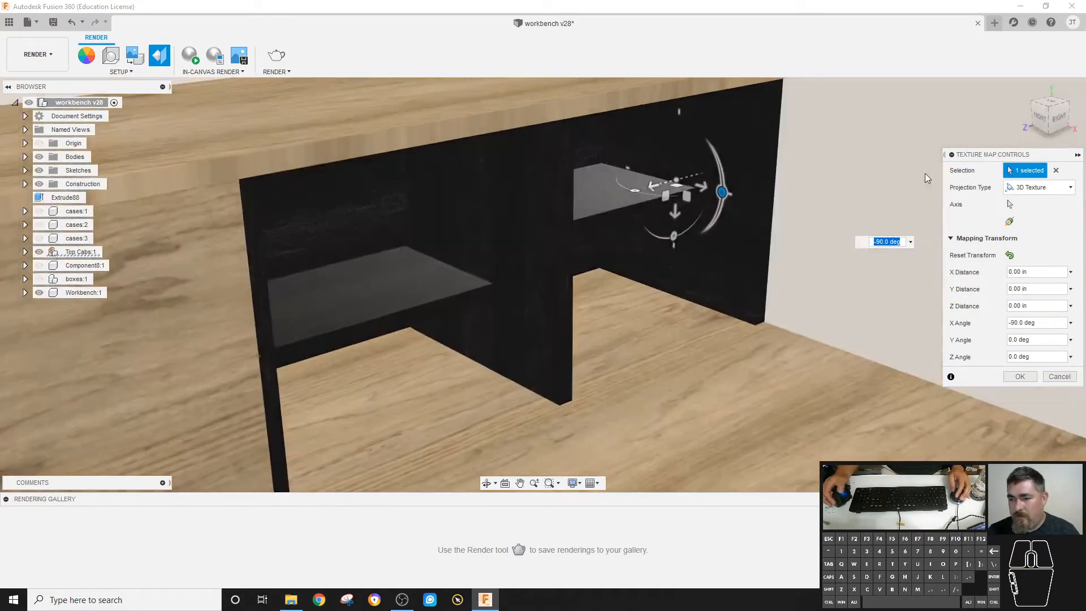
pyautogui.click(1018, 376)
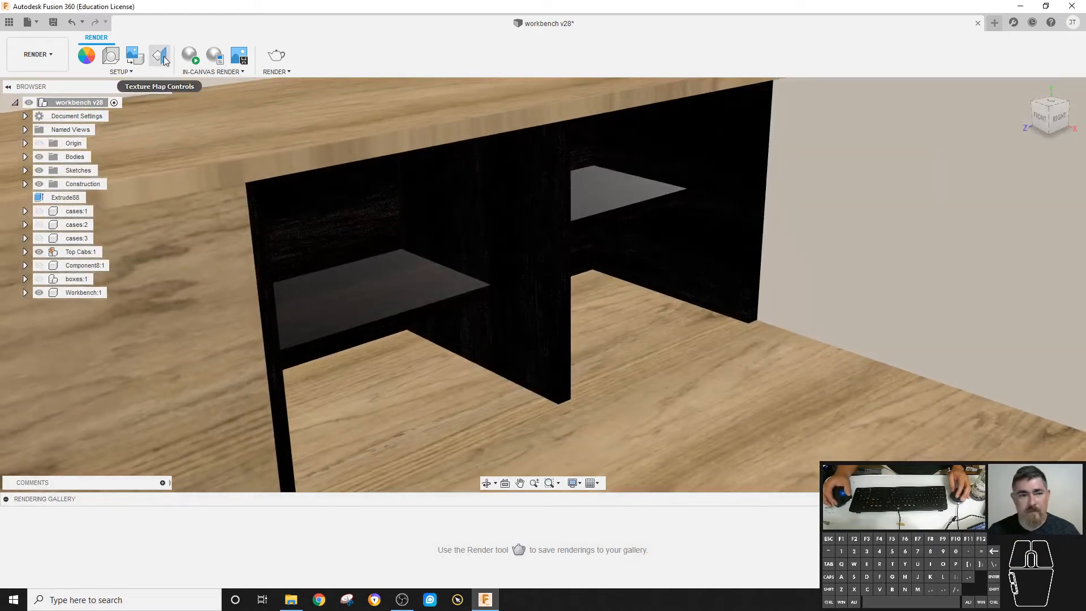
# Rotate the texture on the cabinet's middle divider by -90 degrees about X and shift it 1.50 in along Z
pyautogui.click(160, 57)
pyautogui.click(537, 217)
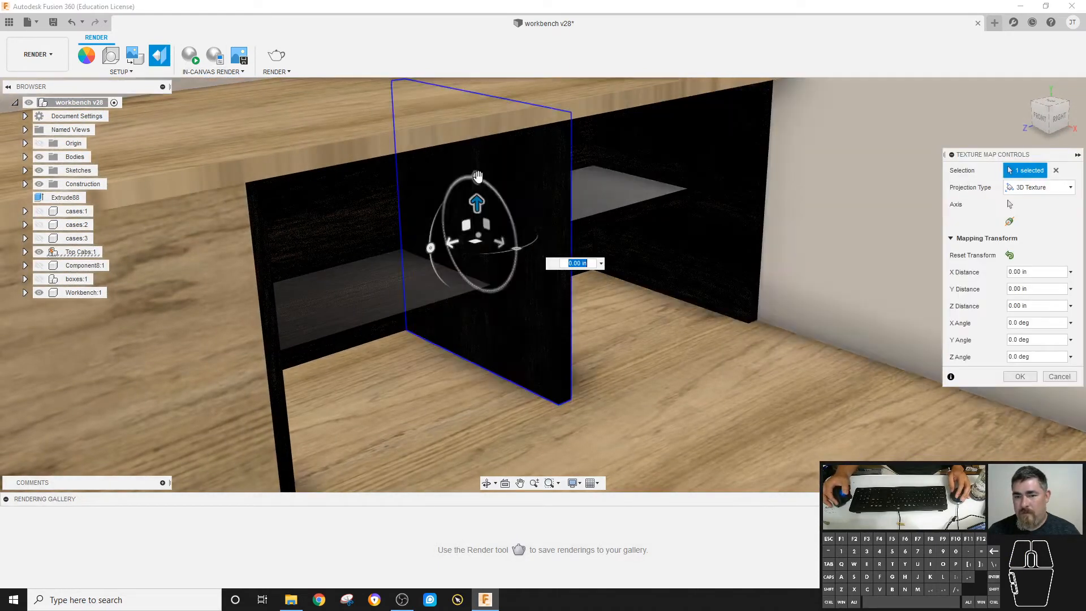
pyautogui.moveTo(477, 176); pyautogui.dragTo(534, 246)
pyautogui.keyDown('shift'); pyautogui.moveTo(534, 258); pyautogui.dragTo(544, 233, button='middle'); pyautogui.keyUp('shift')
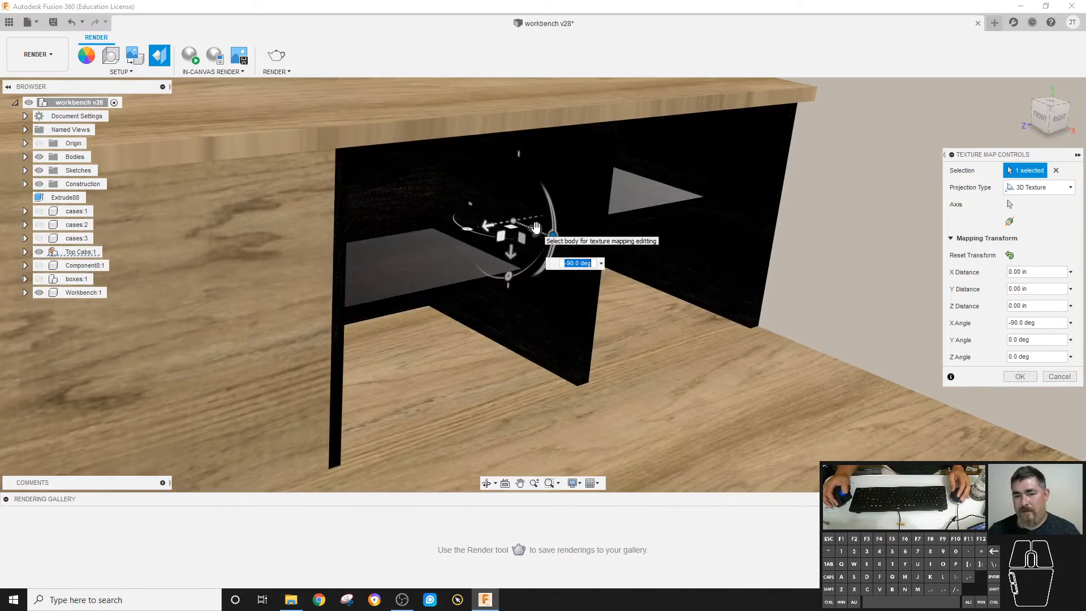
pyautogui.moveTo(536, 227); pyautogui.dragTo(555, 243)
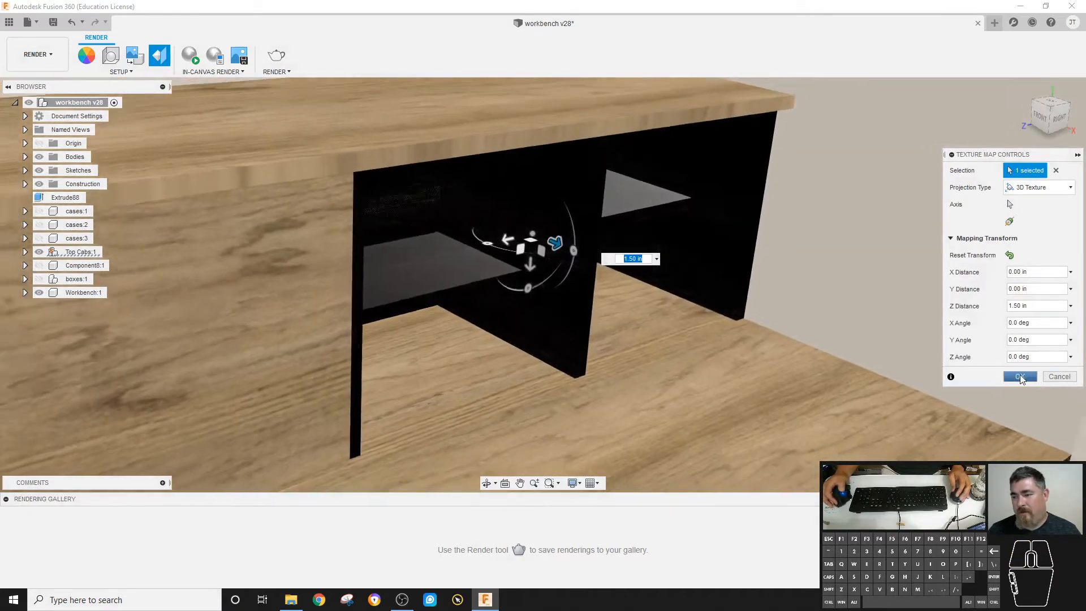
pyautogui.click(1020, 376)
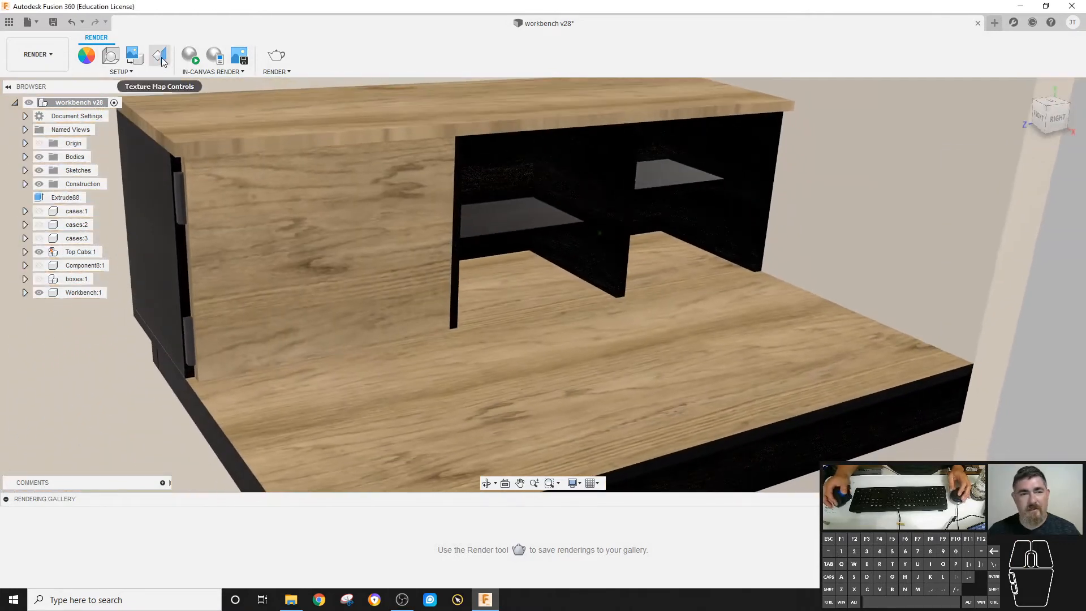
pyautogui.click(160, 55)
pyautogui.click(339, 243)
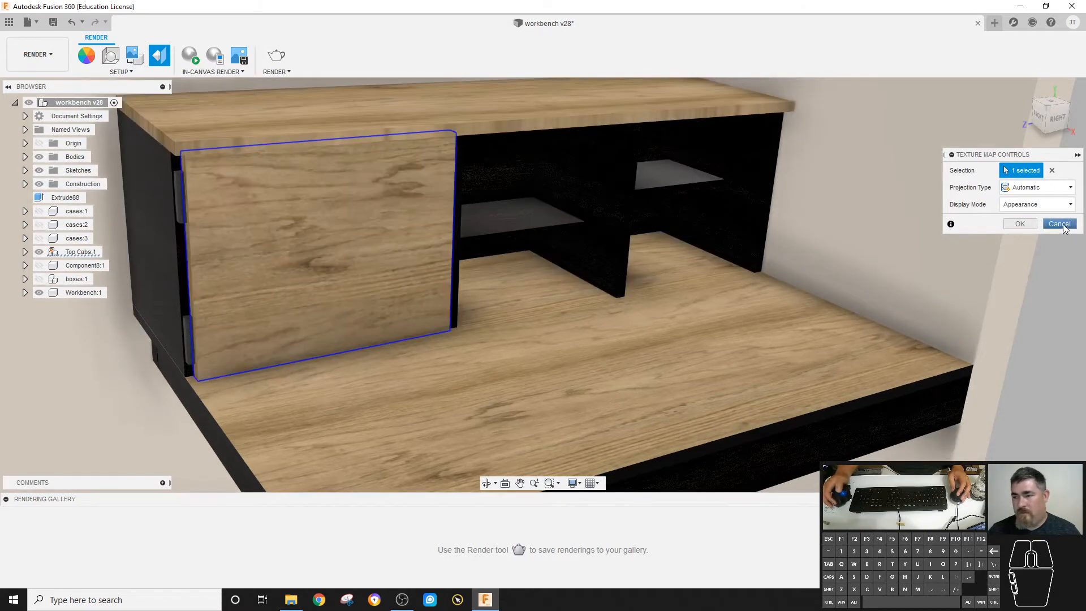
pyautogui.click(1020, 224)
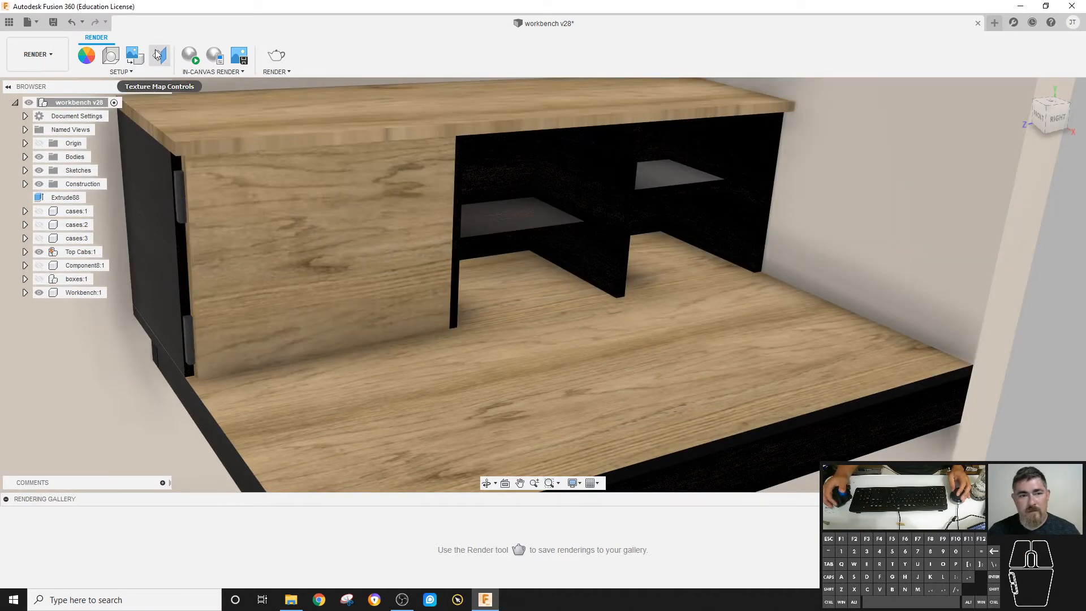
# Set the cabinet door's texture projection type to Planar, using the axis perpendicular to the door's face
pyautogui.click(161, 55)
pyautogui.click(308, 255)
pyautogui.click(1038, 187)
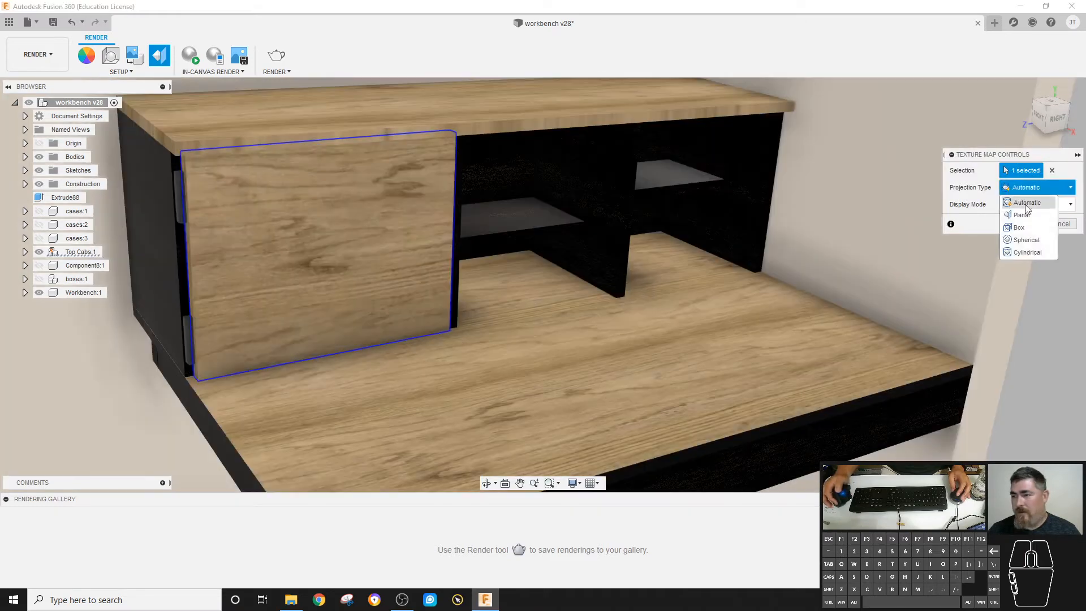
pyautogui.click(1024, 212)
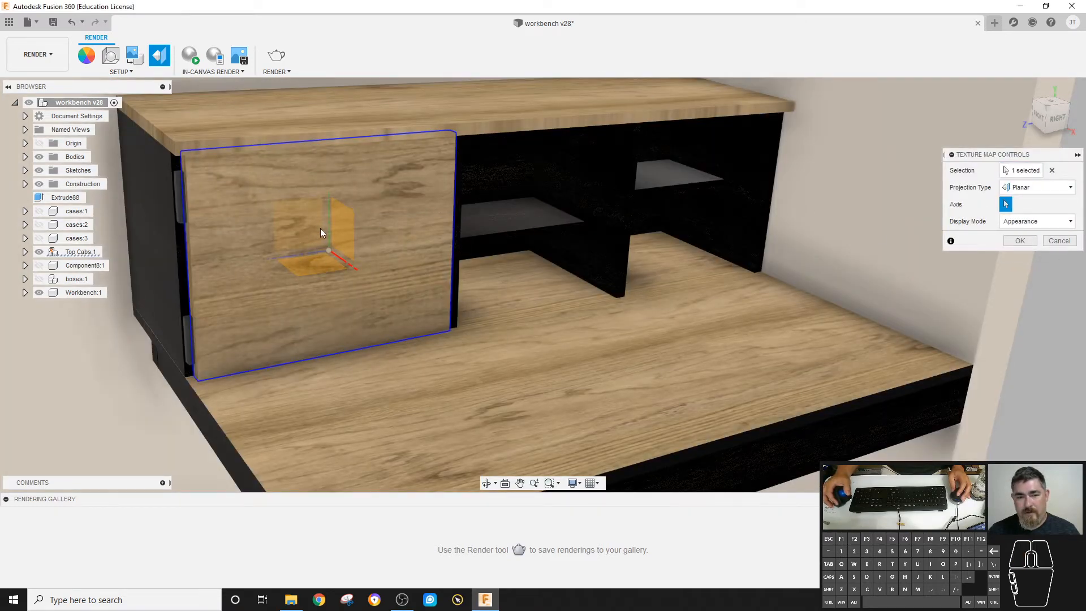
pyautogui.keyDown('shift'); pyautogui.moveTo(320, 231); pyautogui.dragTo(302, 243, button='middle'); pyautogui.keyUp('shift')
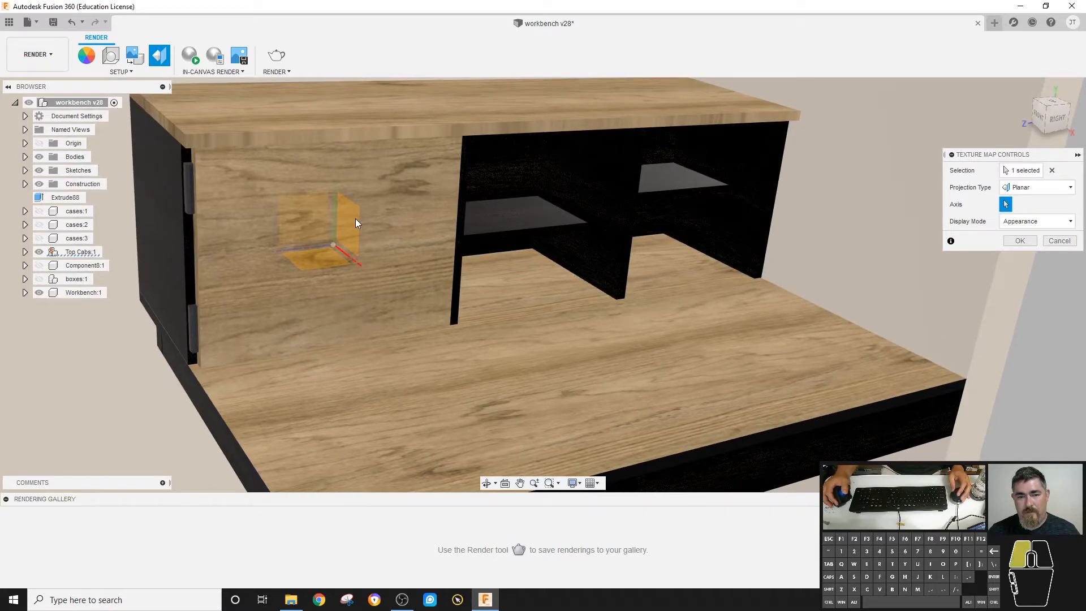
pyautogui.click(347, 256)
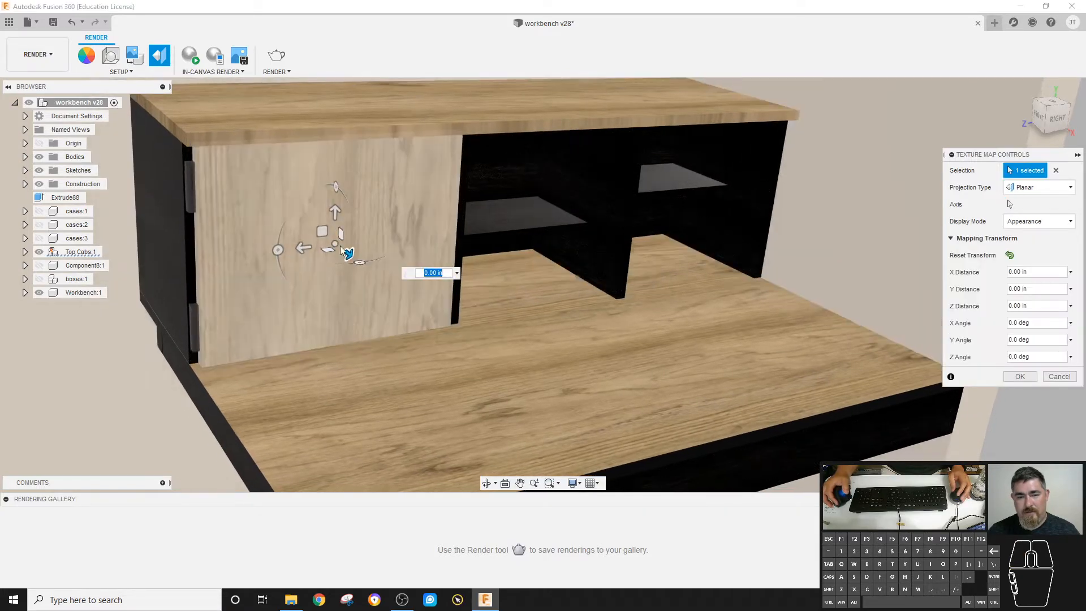
# Rotate the cabinet door's planar texture so the grain runs horizontally, and shift it -1.00 in along Z and slightly downward
pyautogui.moveTo(277, 250); pyautogui.dragTo(332, 296)
pyautogui.moveTo(304, 249); pyautogui.dragTo(342, 248)
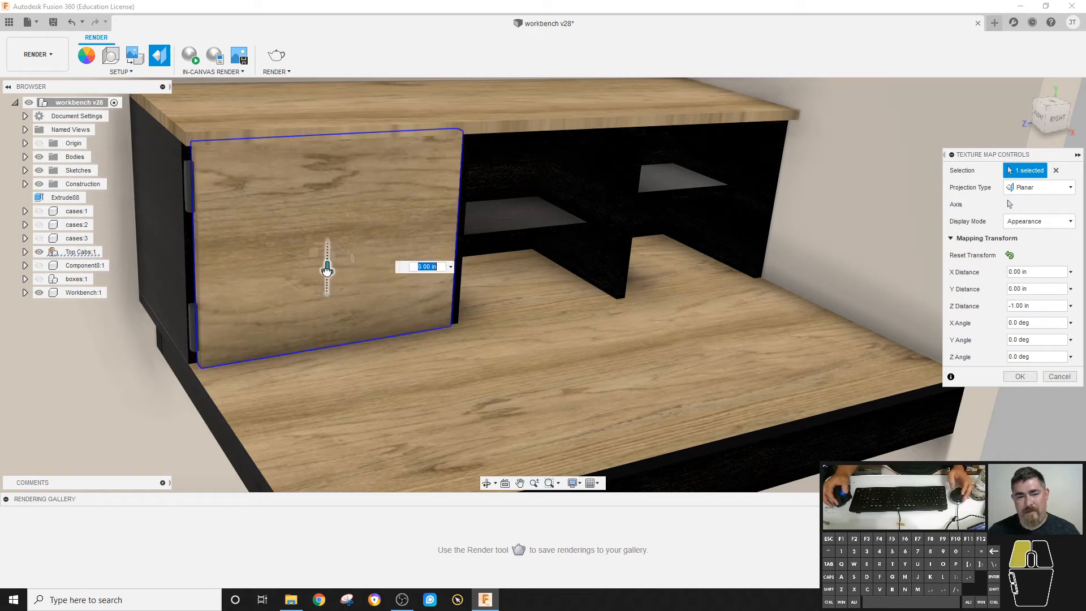
pyautogui.moveTo(327, 270)
pyautogui.mouseDown()
pyautogui.moveTo(322, 307)
pyautogui.moveTo(327, 285)
pyautogui.mouseUp()
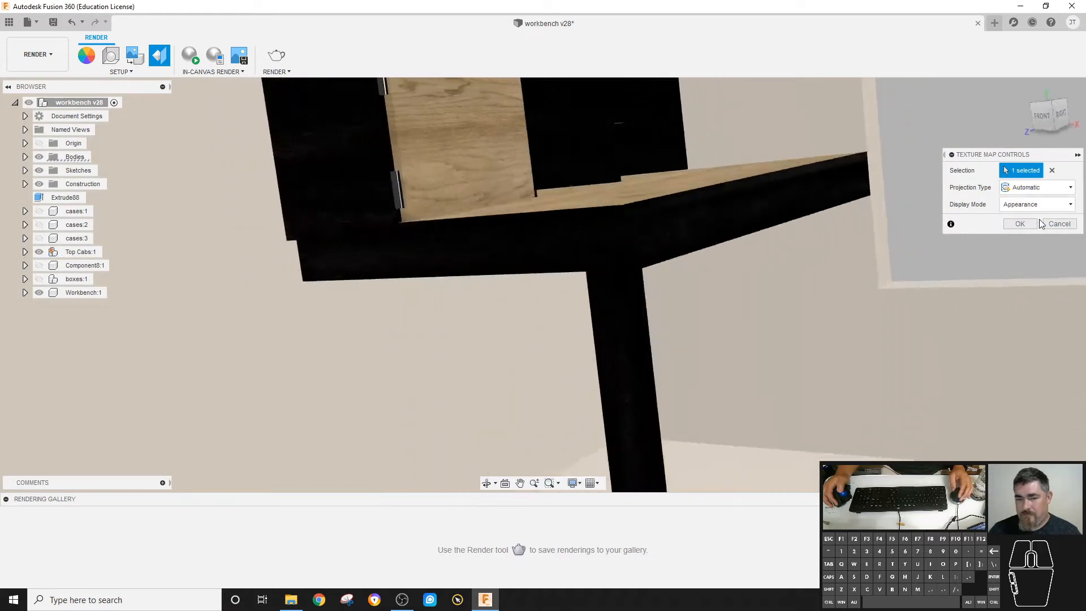
pyautogui.click(1070, 224)
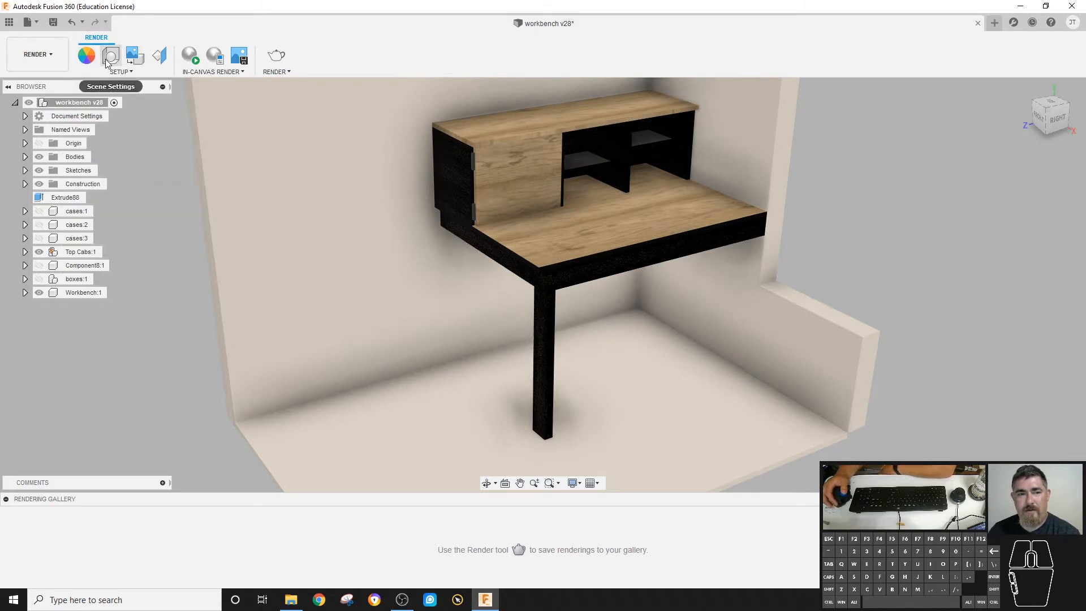
# In the scene settings, try the Sharp Highlights and Warm Light environments from the Fusion 360 Library and apply Rim Highlights
pyautogui.moveTo(551, 184); pyautogui.dragTo(596, 189)
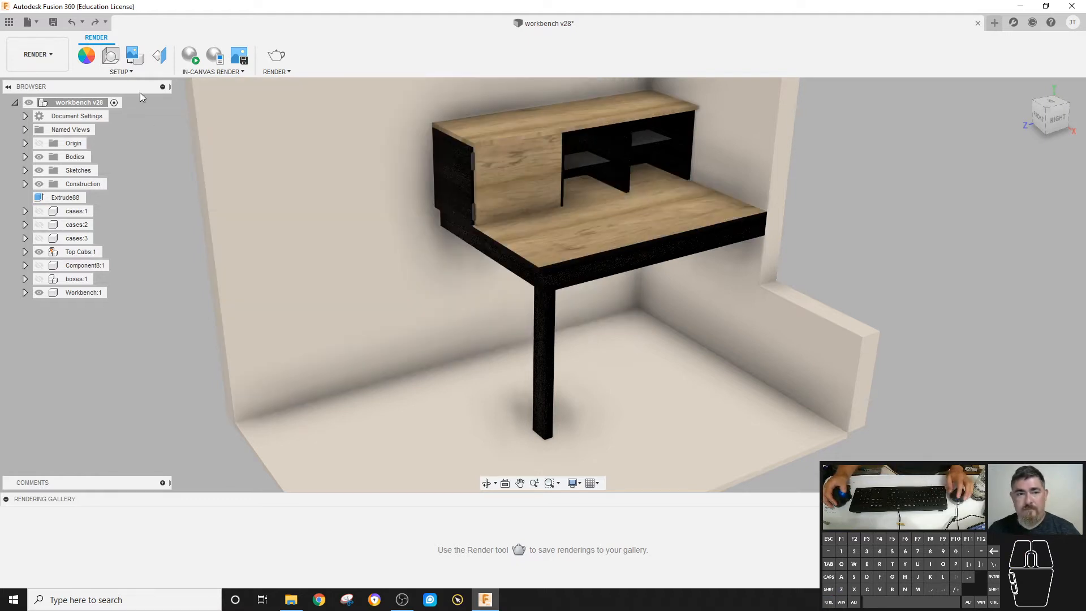
pyautogui.click(111, 57)
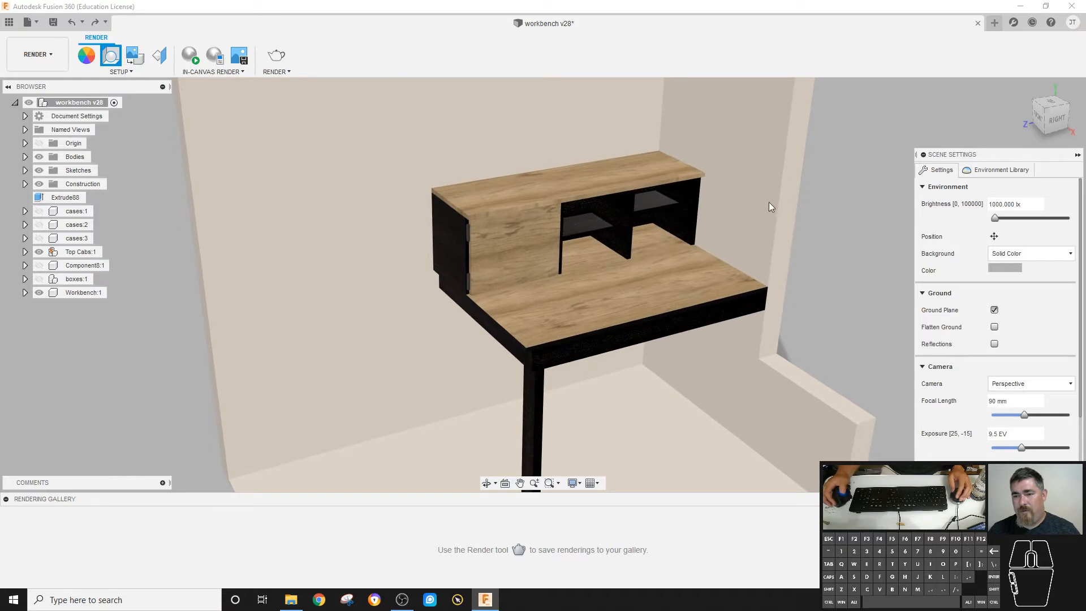
pyautogui.click(985, 173)
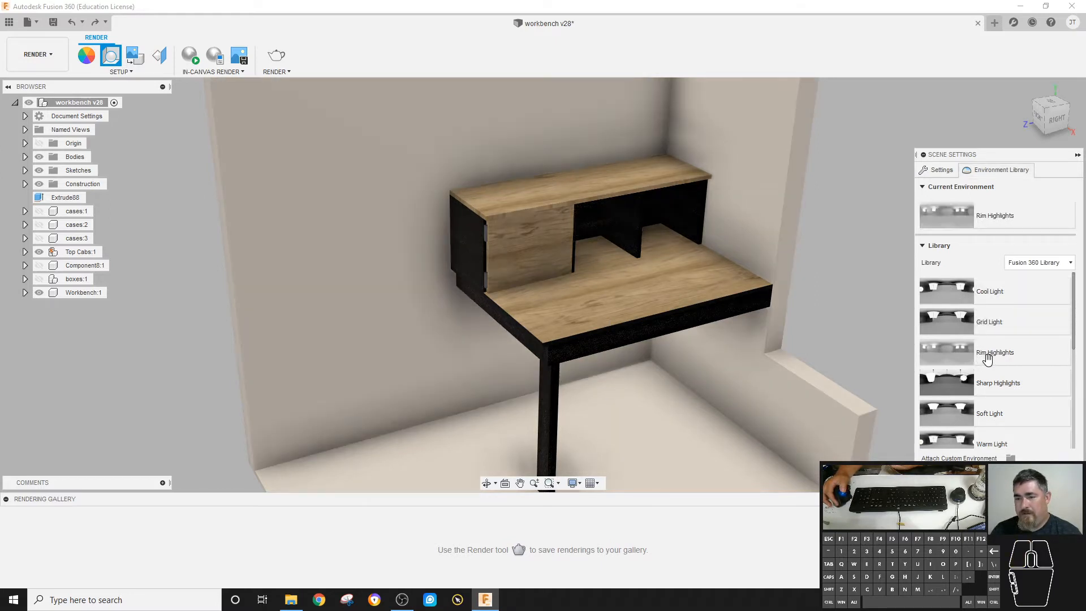
pyautogui.click(987, 386)
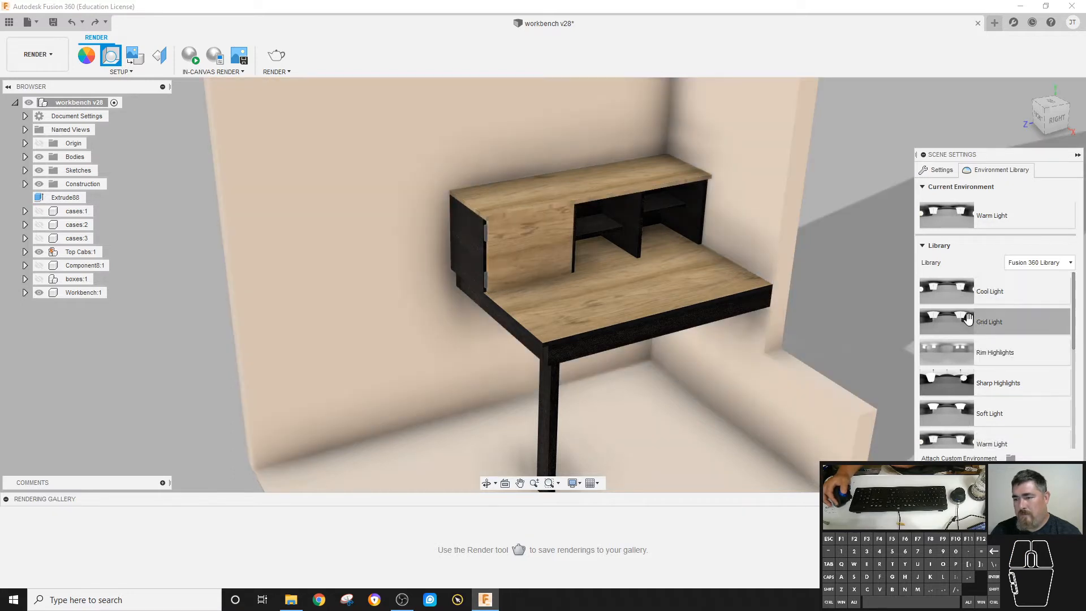
pyautogui.doubleClick(959, 384)
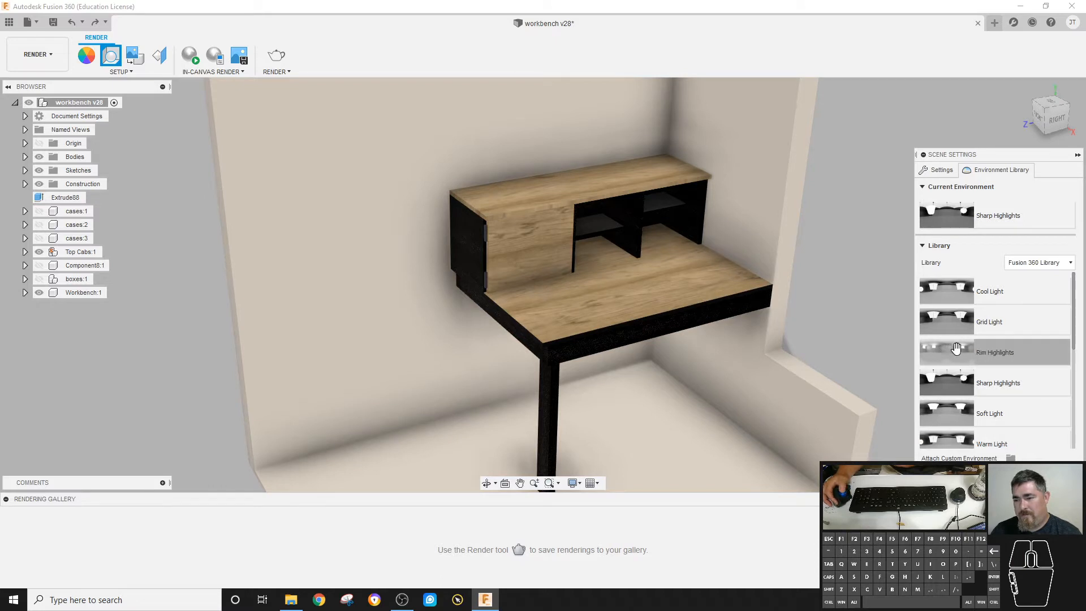
pyautogui.doubleClick(956, 349)
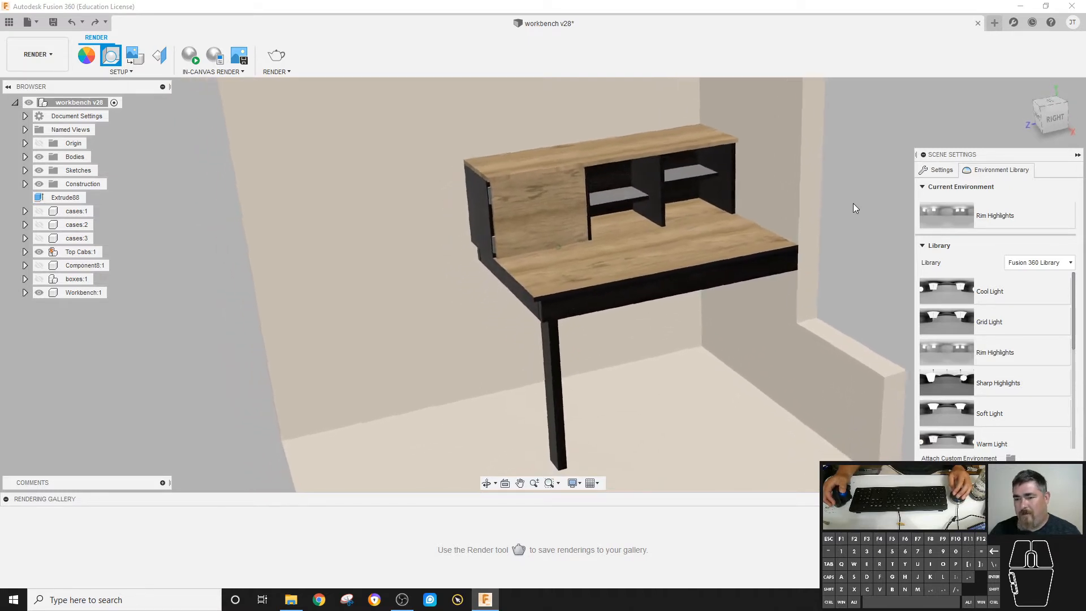
# Download the Field environment from the Fusion 360 Library and apply it to the scene
pyautogui.scroll(-5, 1001, 396)
pyautogui.scroll(4, 1001, 439)
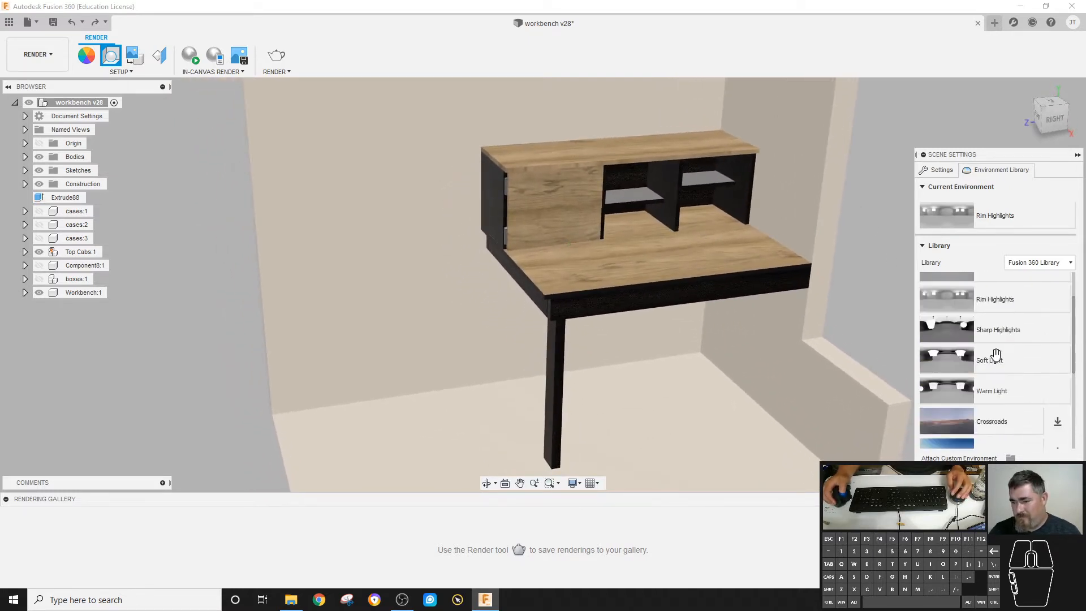
pyautogui.scroll(-2, 1007, 396)
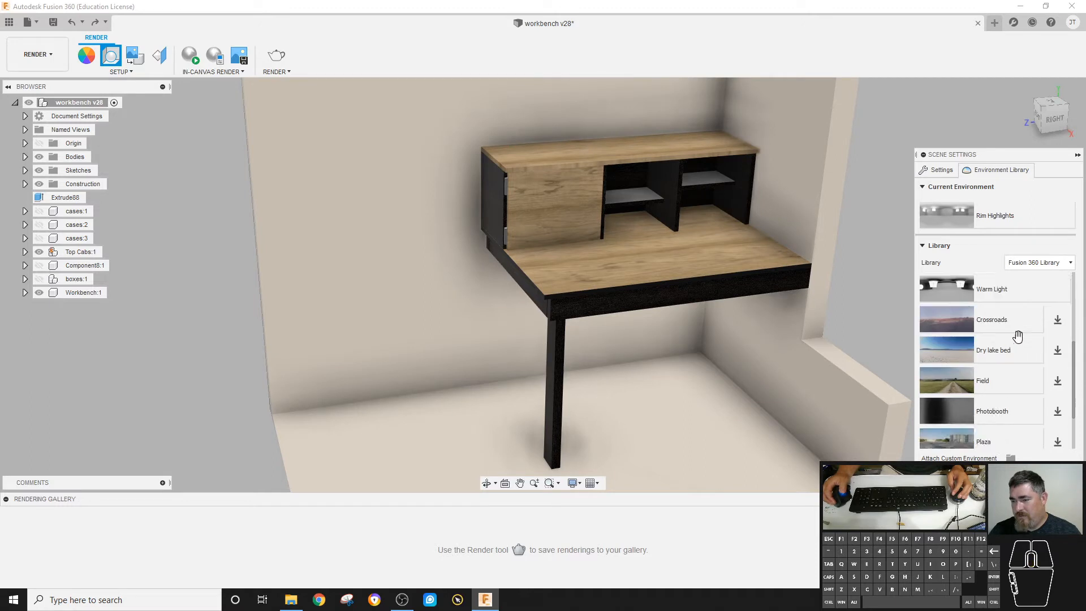
pyautogui.scroll(-1, 1010, 438)
pyautogui.click(1059, 345)
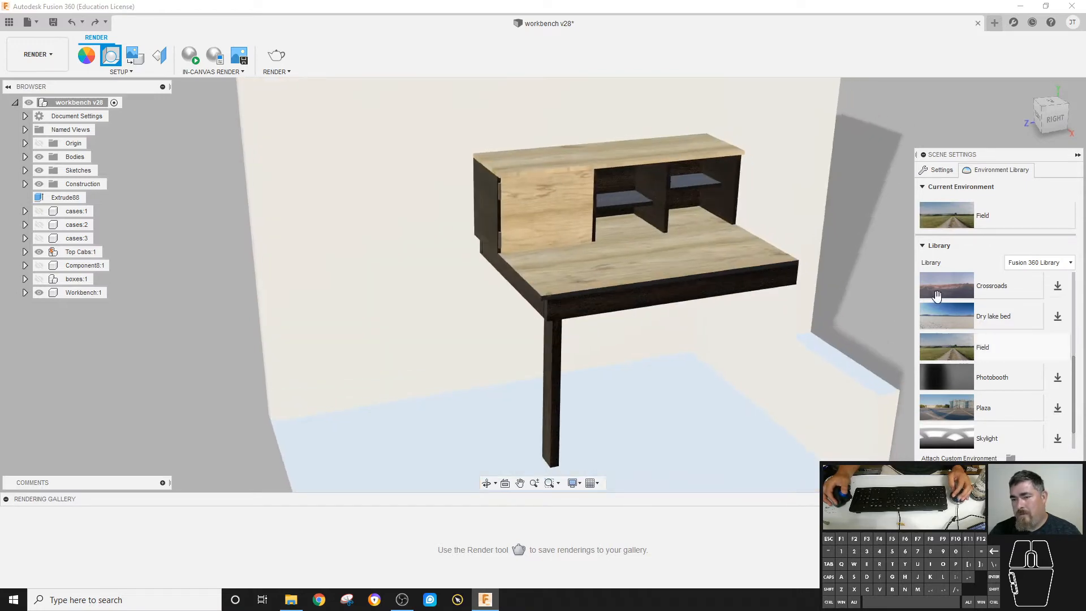
# Set the scene background to Environment so the field image surrounds the workbench
pyautogui.click(942, 171)
pyautogui.click(1031, 253)
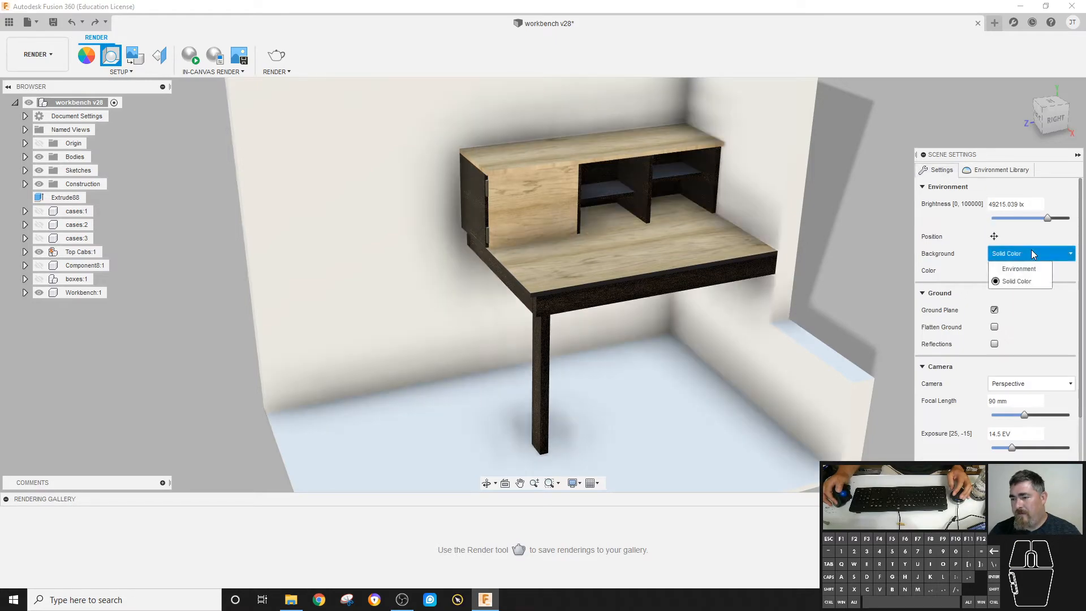
pyautogui.click(1001, 266)
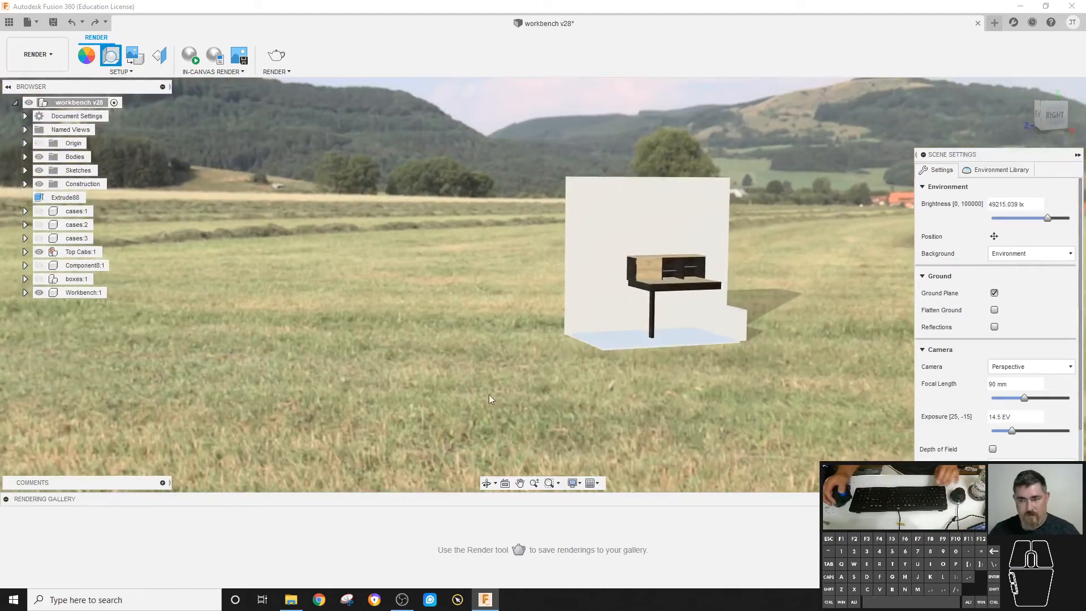
pyautogui.keyDown('shift'); pyautogui.moveTo(494, 380); pyautogui.dragTo(516, 368, button='middle'); pyautogui.keyUp('shift')
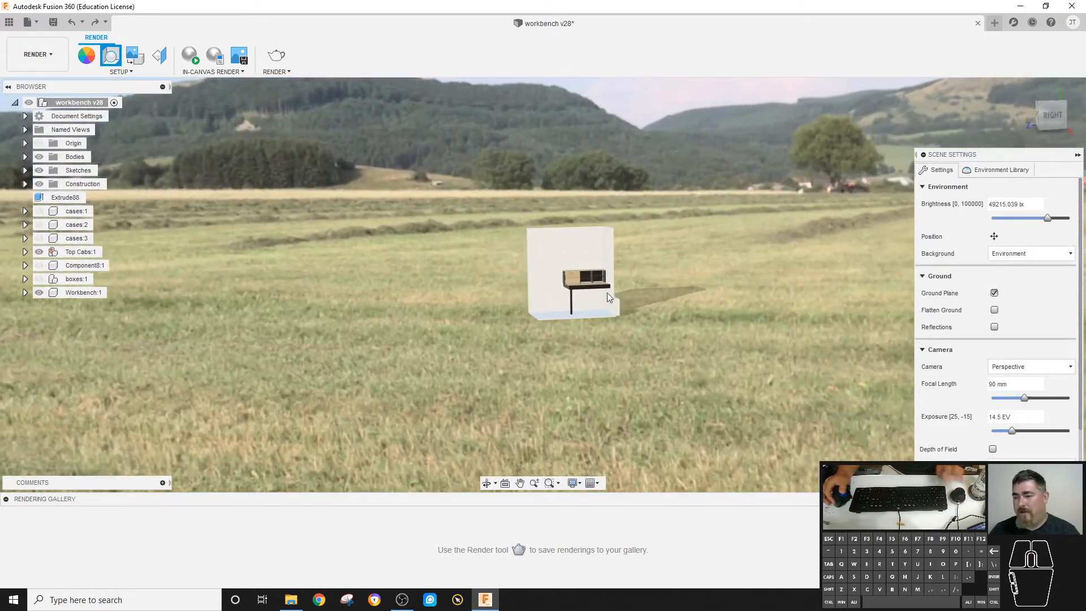
# Rotate the environment to -9.4 degrees and try a ground offset of 5 in before returning it to 0.00 in
pyautogui.click(994, 238)
pyautogui.moveTo(829, 358)
pyautogui.mouseDown()
pyautogui.moveTo(793, 358)
pyautogui.moveTo(851, 360)
pyautogui.moveTo(819, 360)
pyautogui.mouseUp()
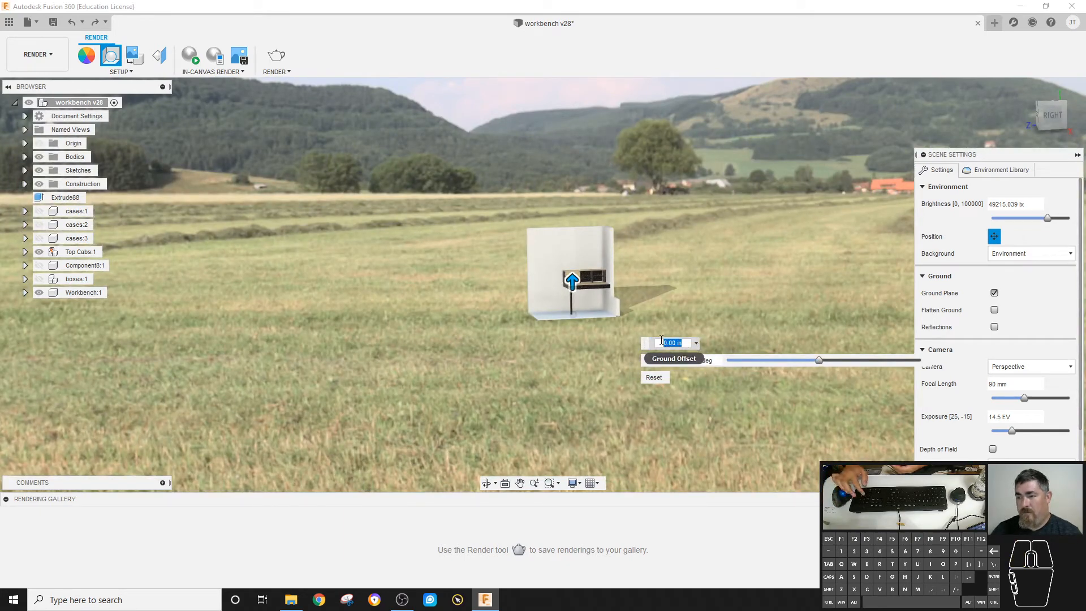
pyautogui.press('Return')
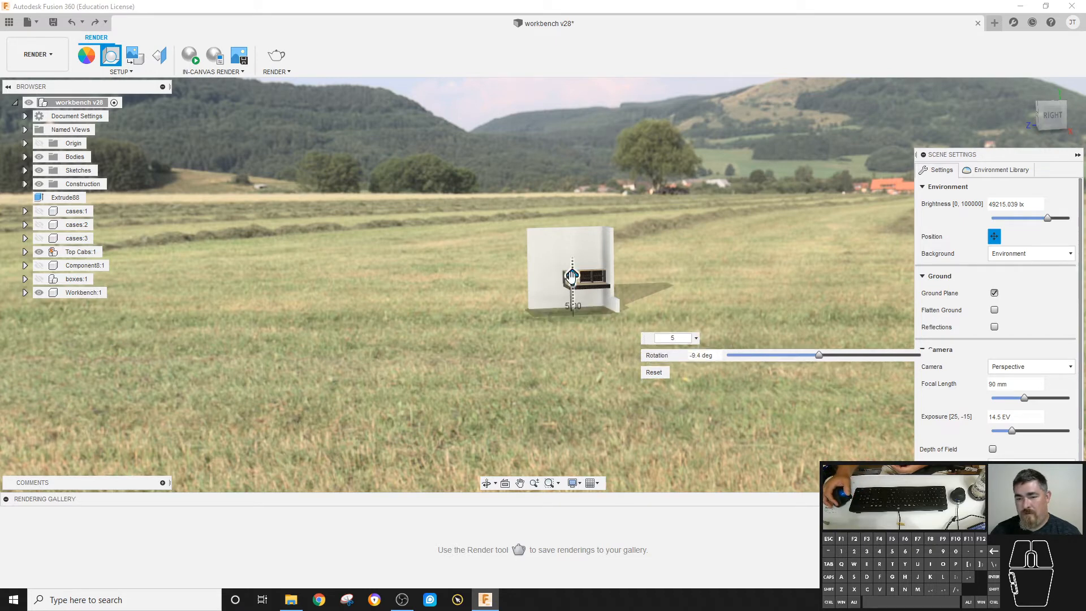
pyautogui.moveTo(572, 276)
pyautogui.mouseDown()
pyautogui.moveTo(572, 206)
pyautogui.moveTo(575, 339)
pyautogui.moveTo(585, 263)
pyautogui.moveTo(585, 317)
pyautogui.moveTo(588, 287)
pyautogui.mouseUp()
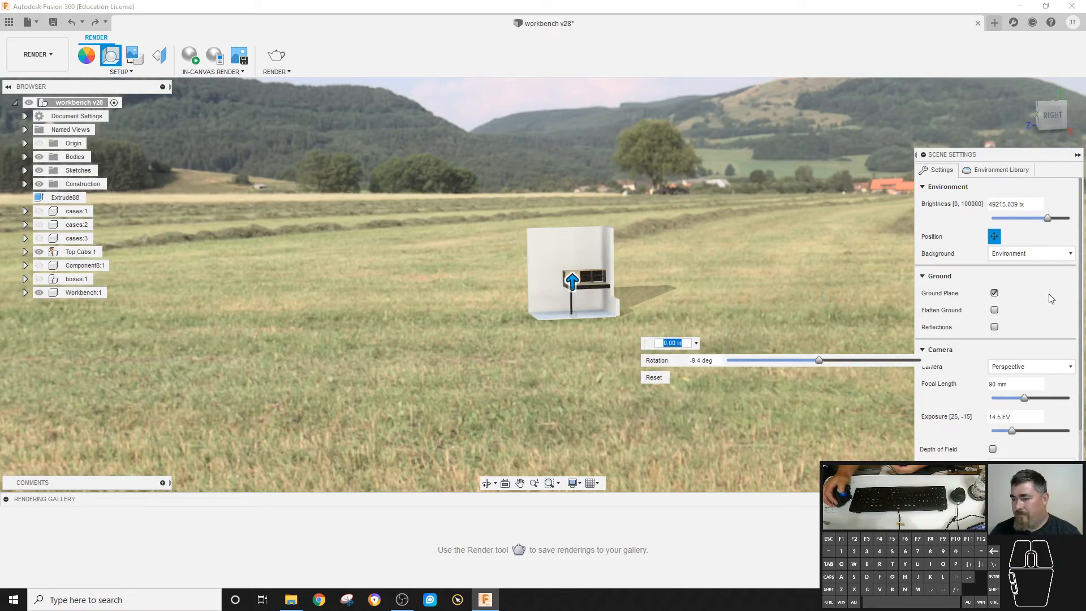
# Try the Flatten Ground and Reflections options against the field background, leaving both turned off
pyautogui.click(994, 310)
pyautogui.click(994, 311)
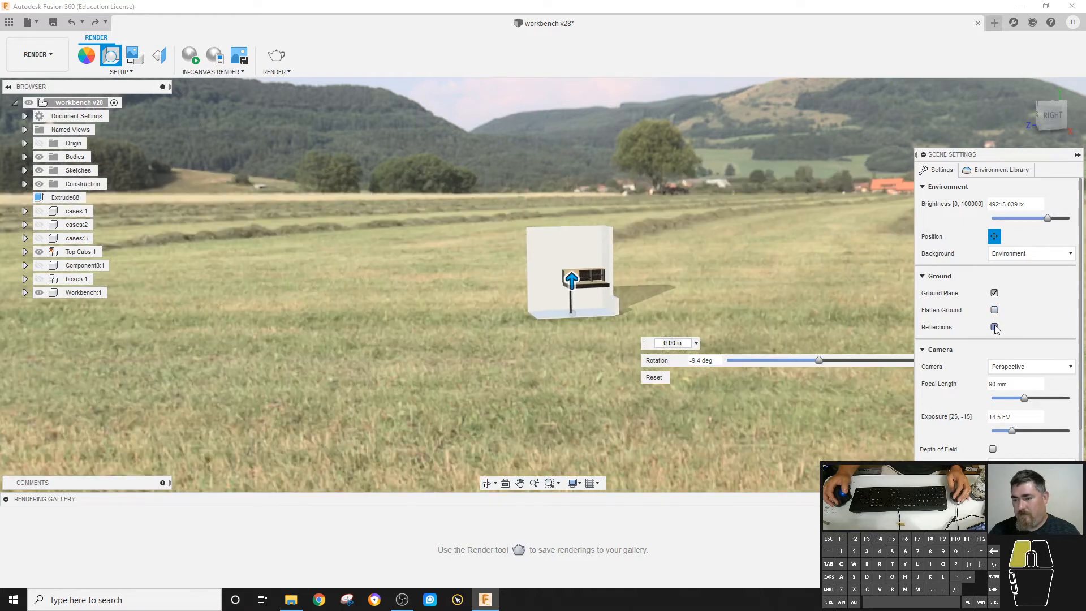
pyautogui.click(994, 327)
pyautogui.click(995, 327)
pyautogui.click(995, 328)
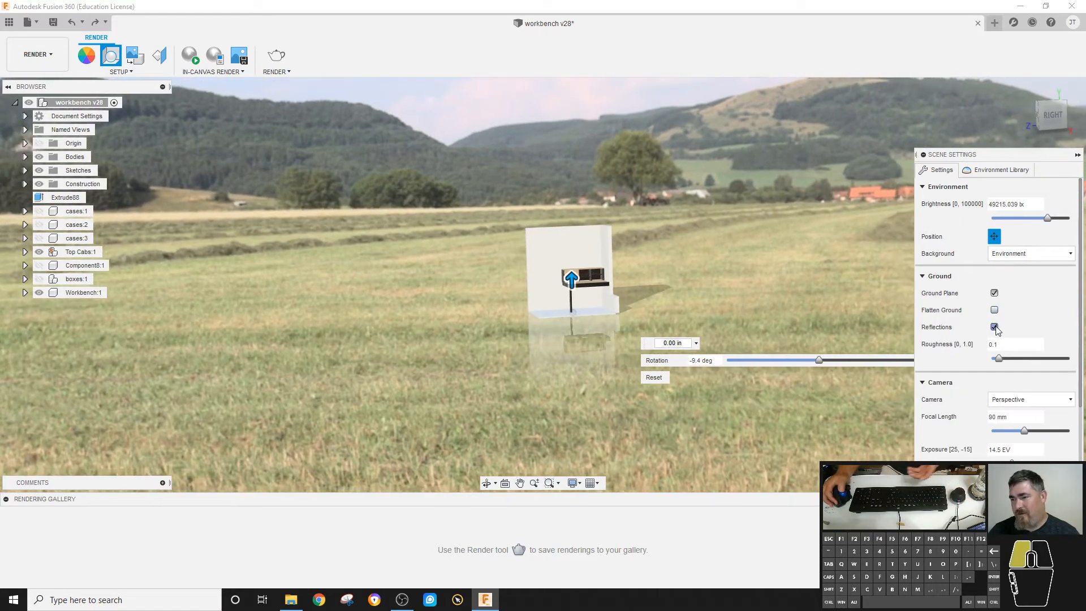
pyautogui.click(995, 327)
# Set the scene background to Solid Color and enable ground reflections
pyautogui.click(1016, 254)
pyautogui.click(1014, 281)
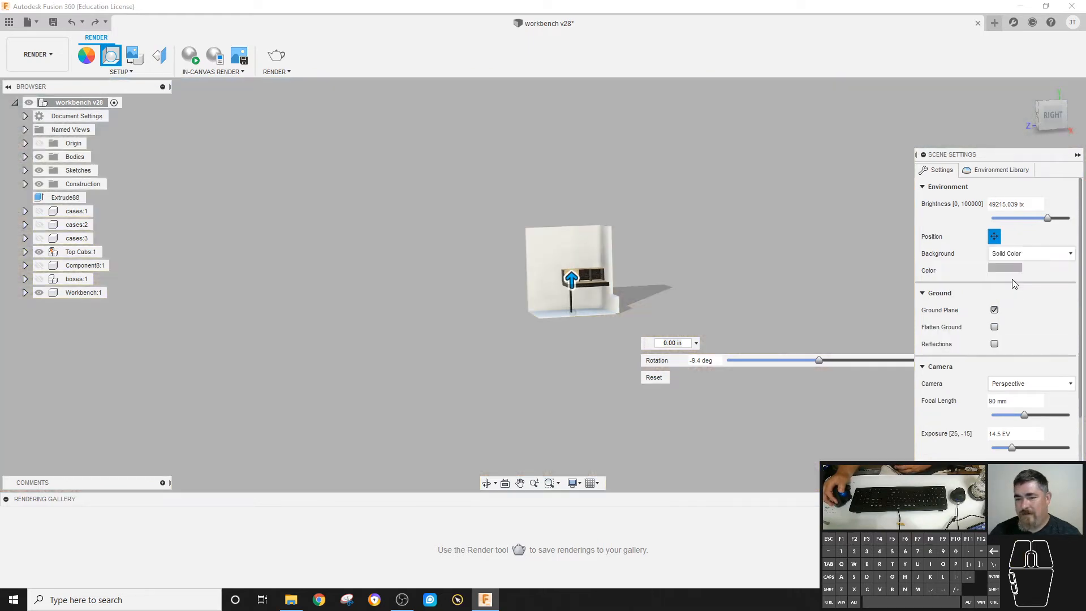
pyautogui.keyDown('shift'); pyautogui.moveTo(603, 270); pyautogui.dragTo(701, 261, button='middle'); pyautogui.keyUp('shift')
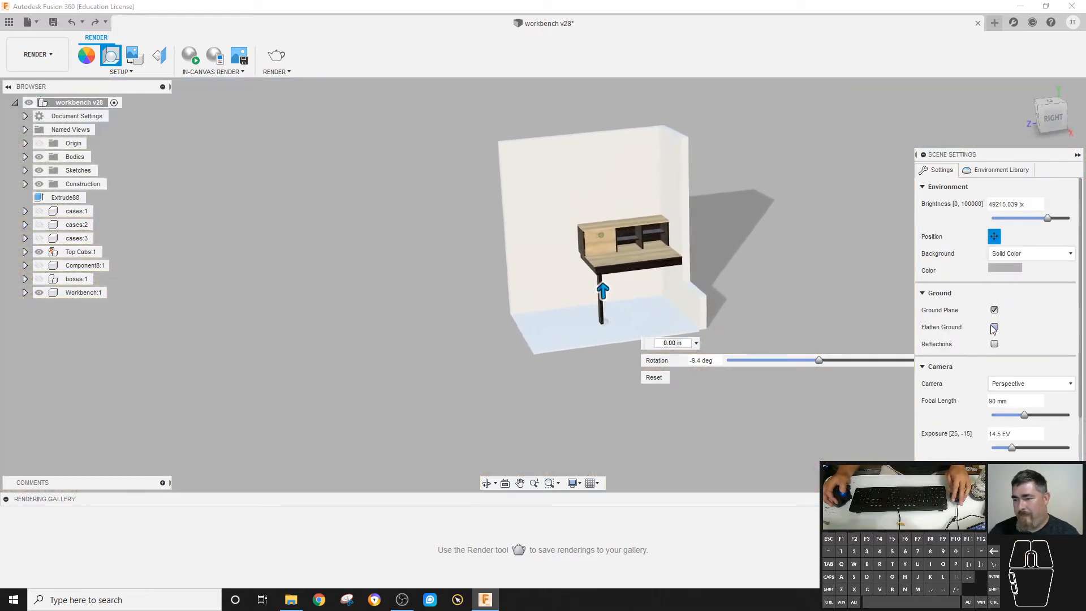
pyautogui.click(995, 344)
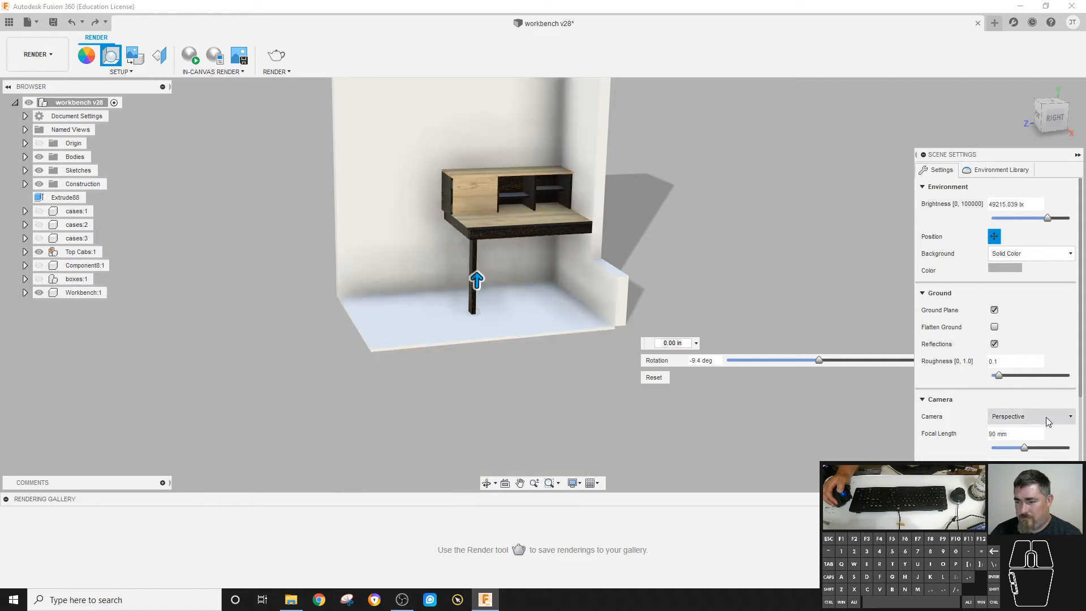
# Try the Orthographic, Perspective with Ortho Faces and Perspective camera types on the workbench view
pyautogui.click(1046, 417)
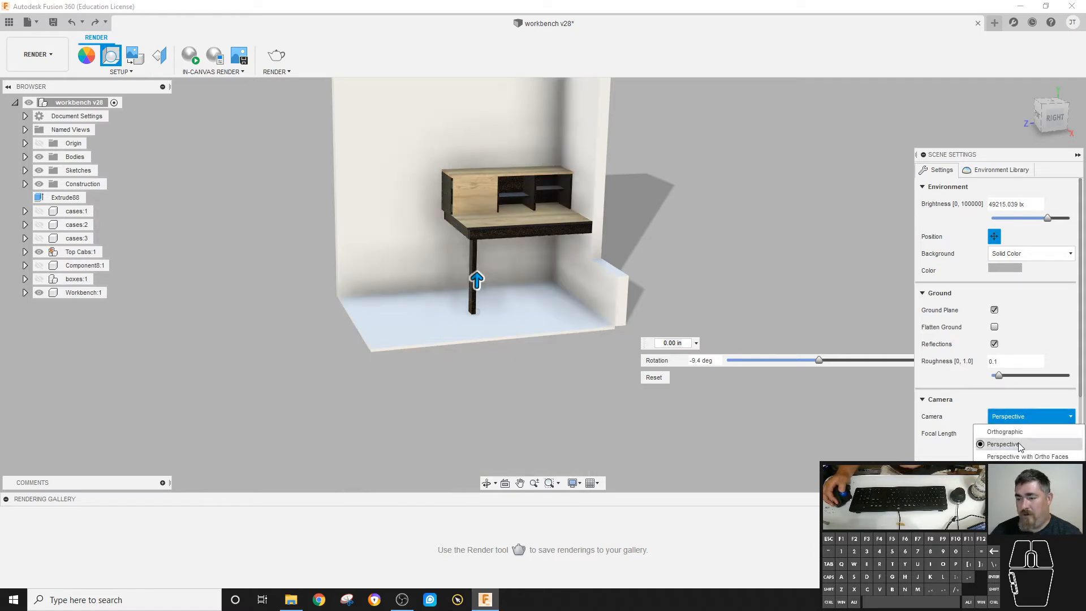
pyautogui.click(1006, 432)
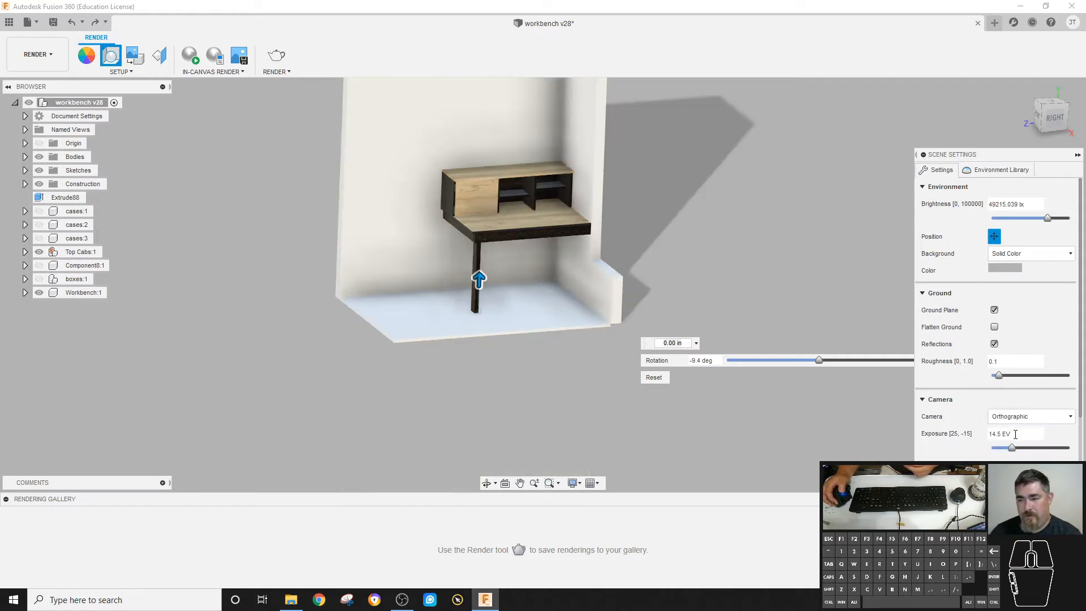
pyautogui.click(1015, 417)
pyautogui.click(1016, 445)
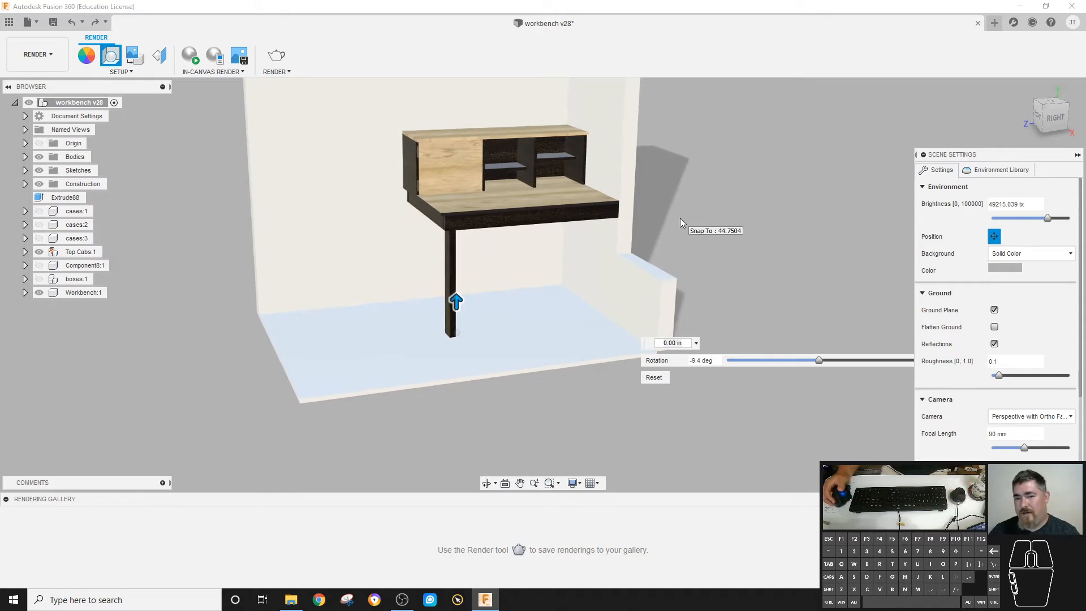
pyautogui.click(1029, 417)
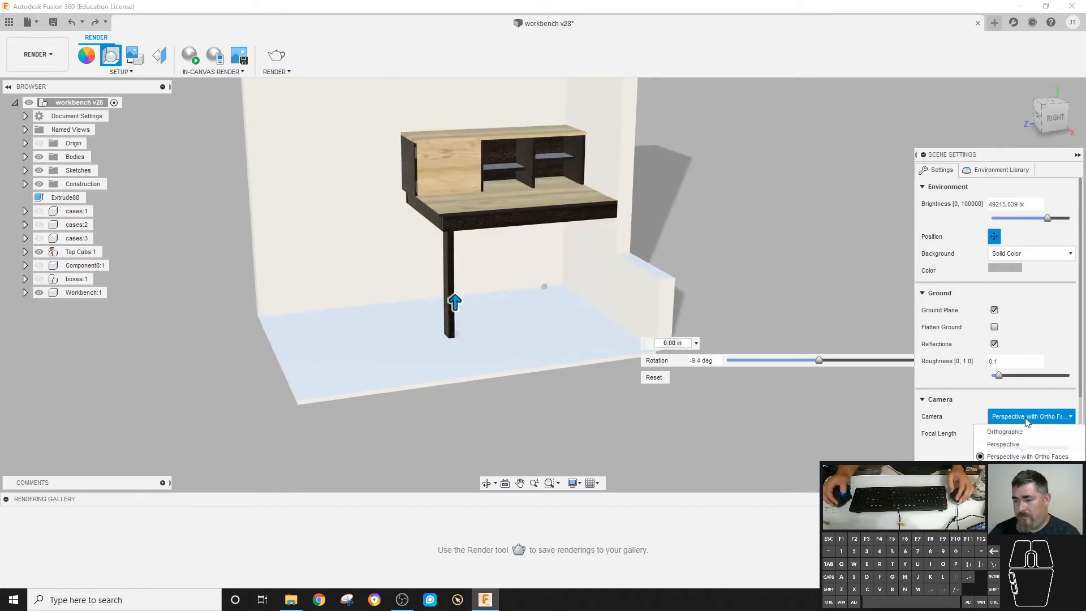
pyautogui.click(1027, 444)
pyautogui.click(1027, 416)
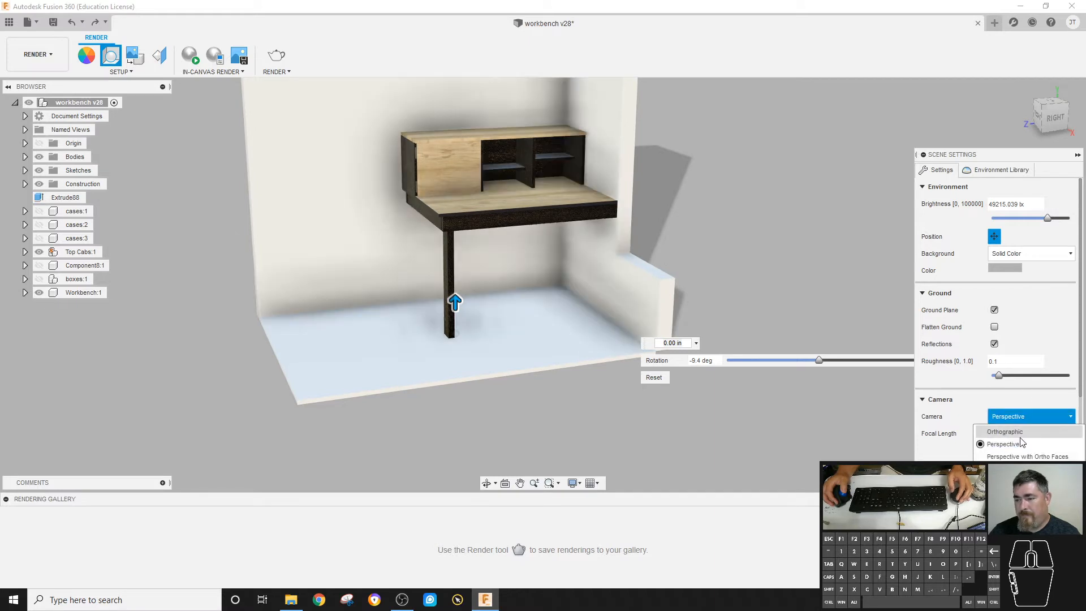
pyautogui.click(1021, 432)
# Set the camera to Perspective with a focal length of 110 mm and an exposure of about 16.1 EV
pyautogui.moveTo(1012, 447); pyautogui.dragTo(1010, 449)
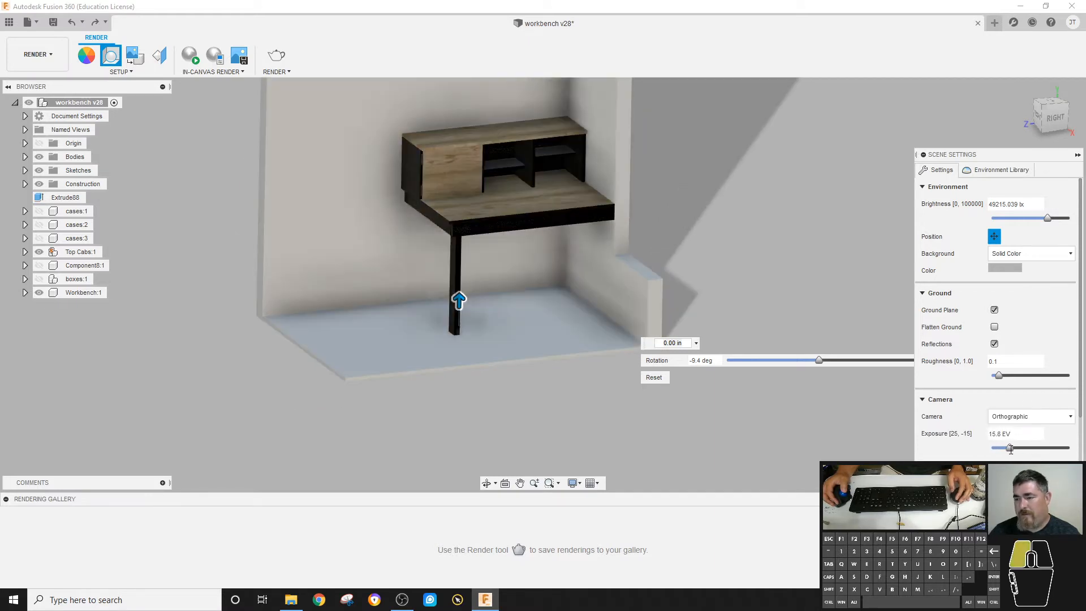
pyautogui.click(1010, 418)
pyautogui.click(1018, 445)
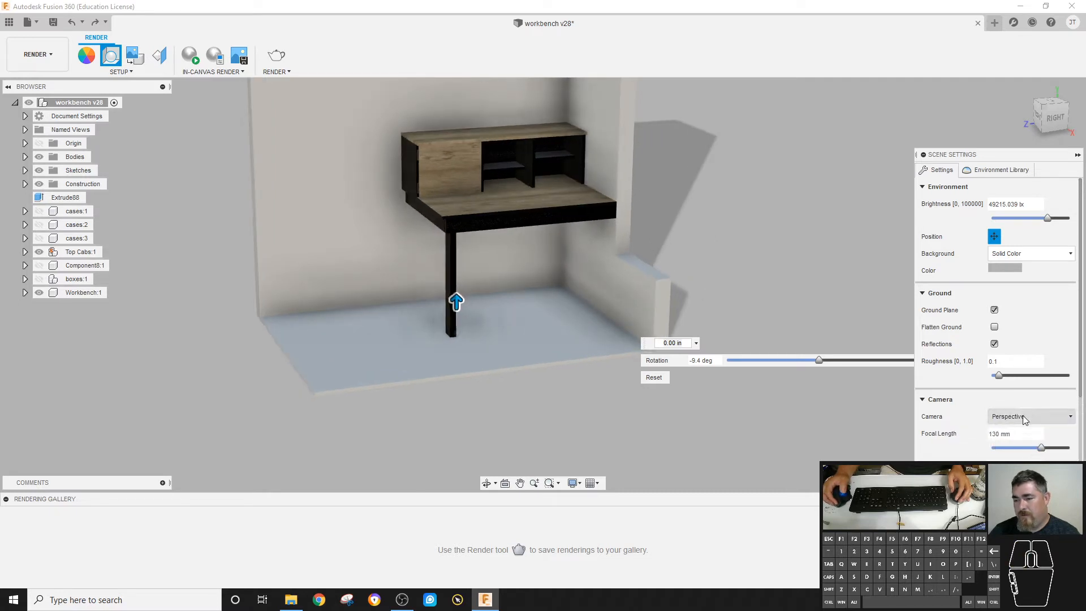
pyautogui.moveTo(1037, 447); pyautogui.dragTo(1009, 448)
# Try the camera's Depth of Field effect with a blur of 0.849, and turn the effect off again
pyautogui.scroll(-1, 1013, 448)
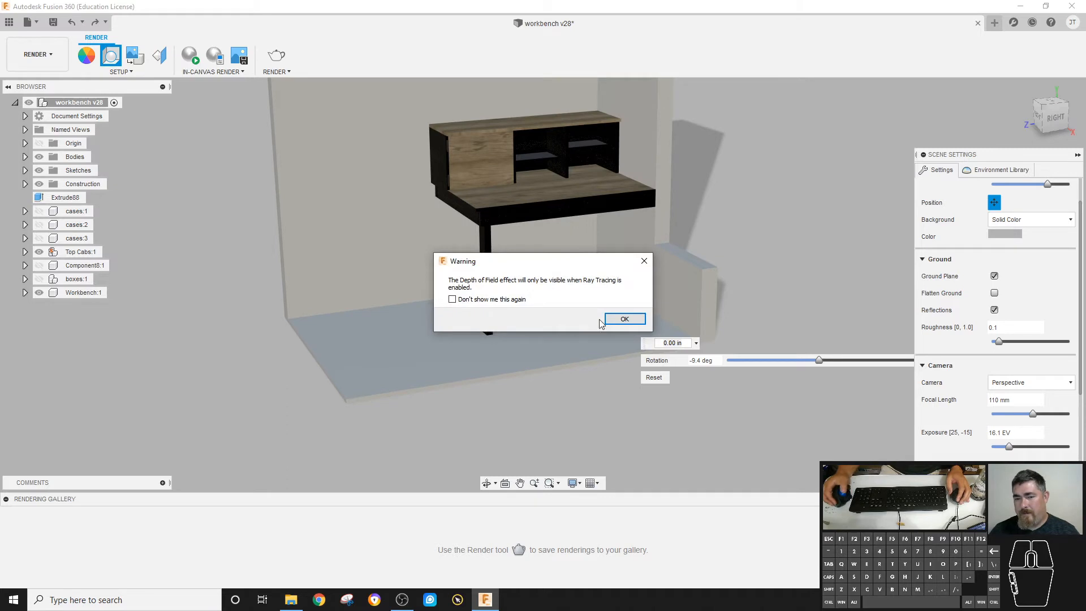
pyautogui.click(624, 320)
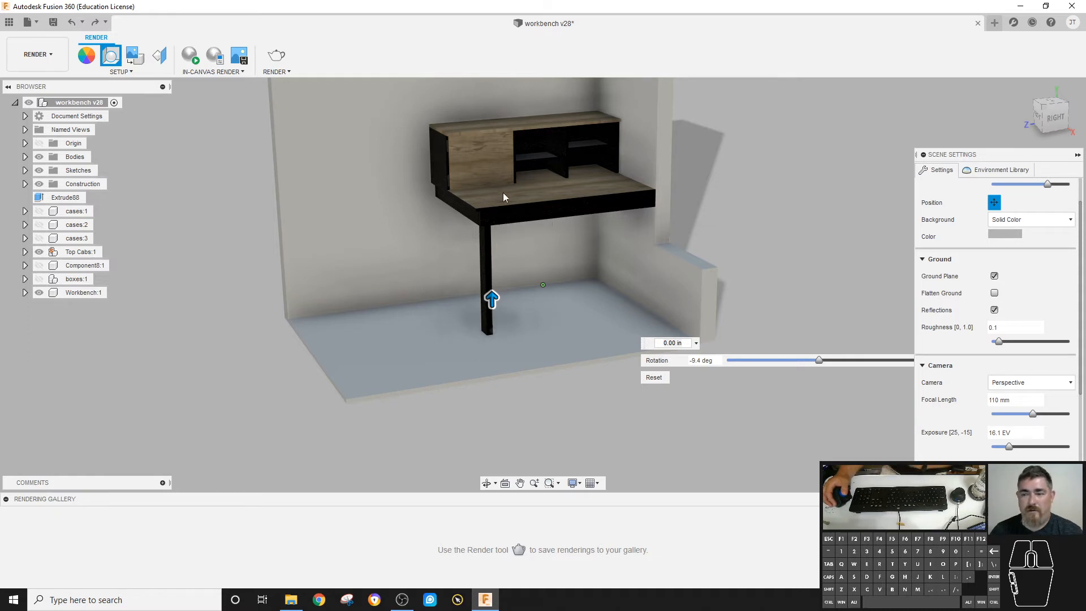
pyautogui.scroll(-4, 1027, 424)
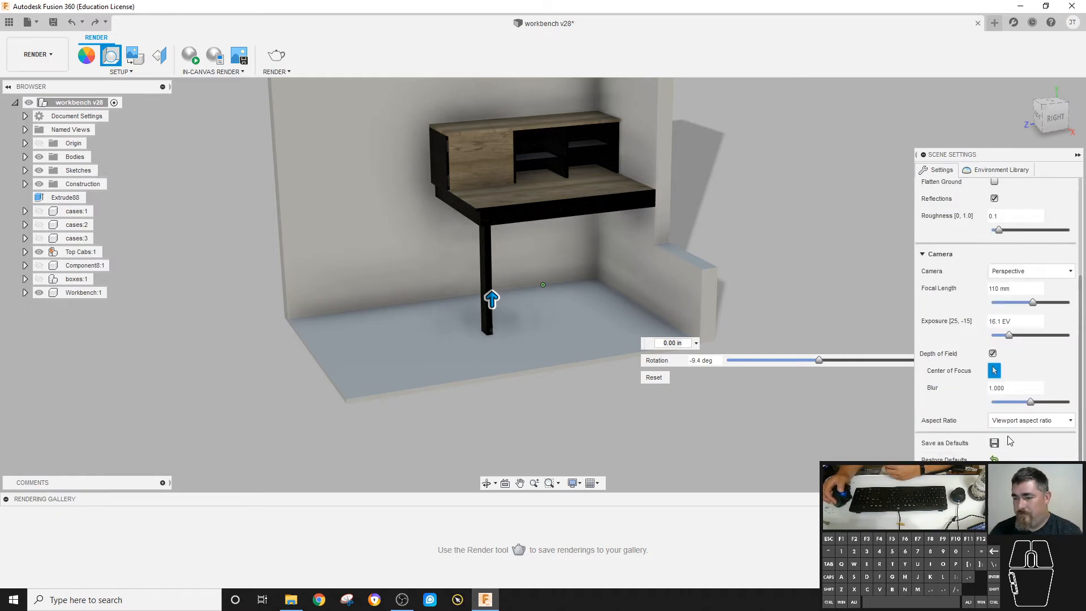
pyautogui.click(998, 373)
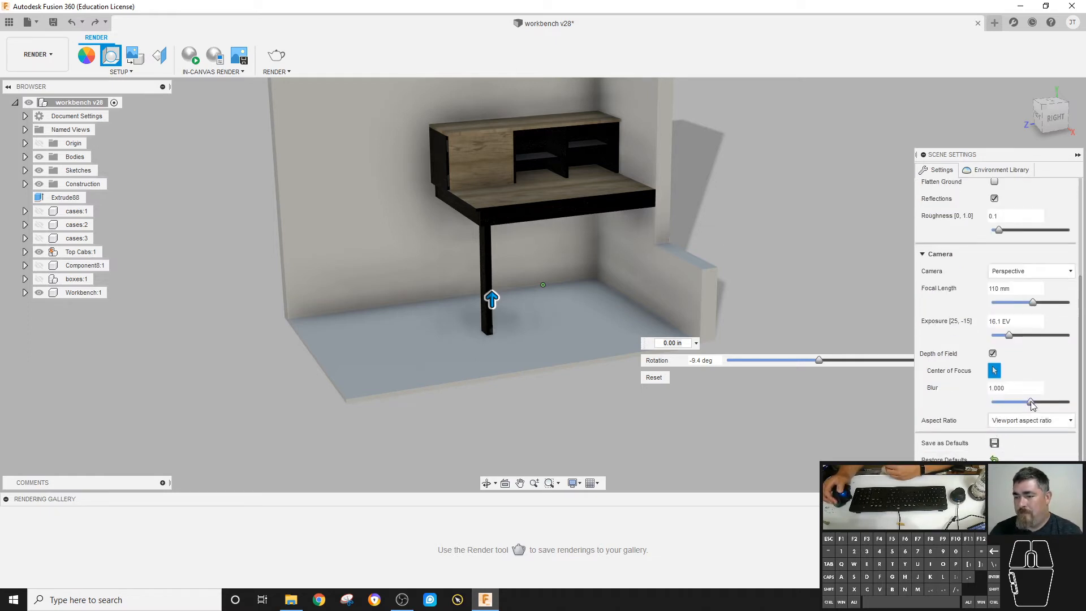
pyautogui.moveTo(1030, 406); pyautogui.dragTo(1029, 404)
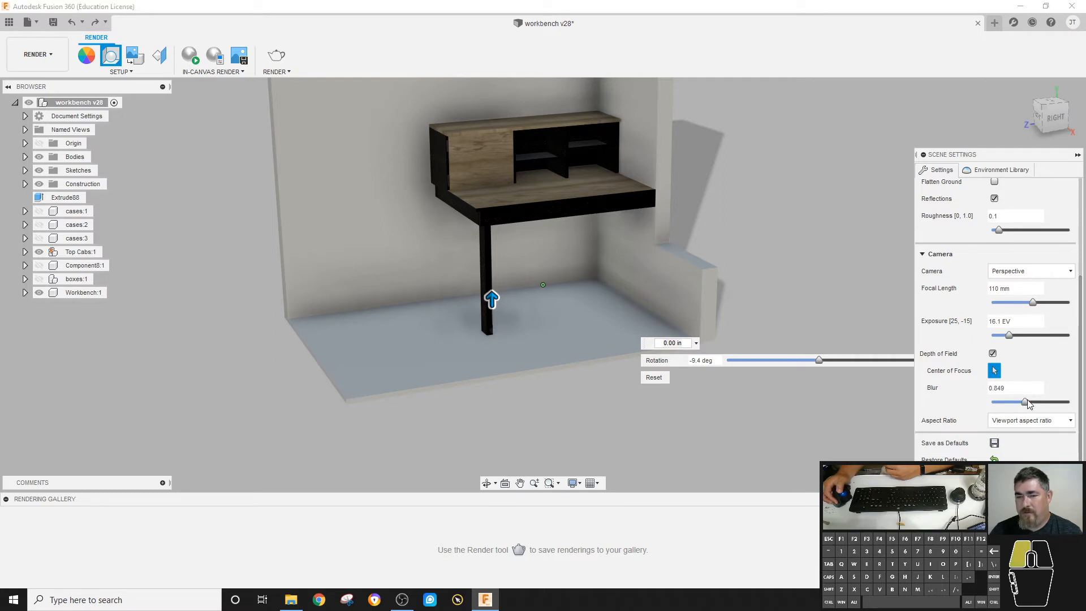
pyautogui.click(993, 354)
# Replace the Field environment with Rim Highlights from the Fusion 360 Library and review the scene settings
pyautogui.scroll(3, 954, 306)
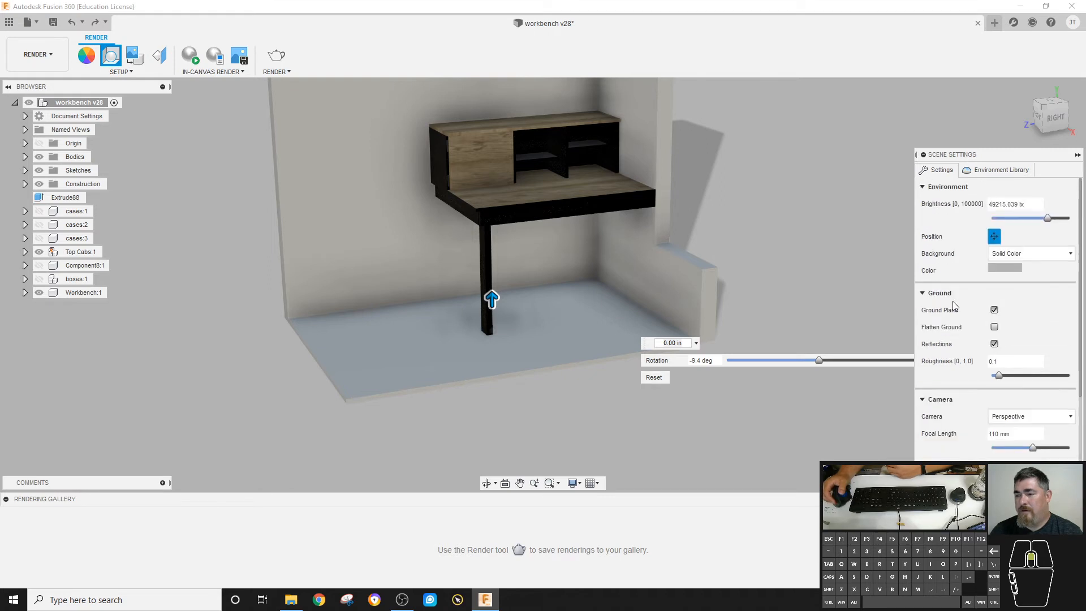
pyautogui.click(977, 170)
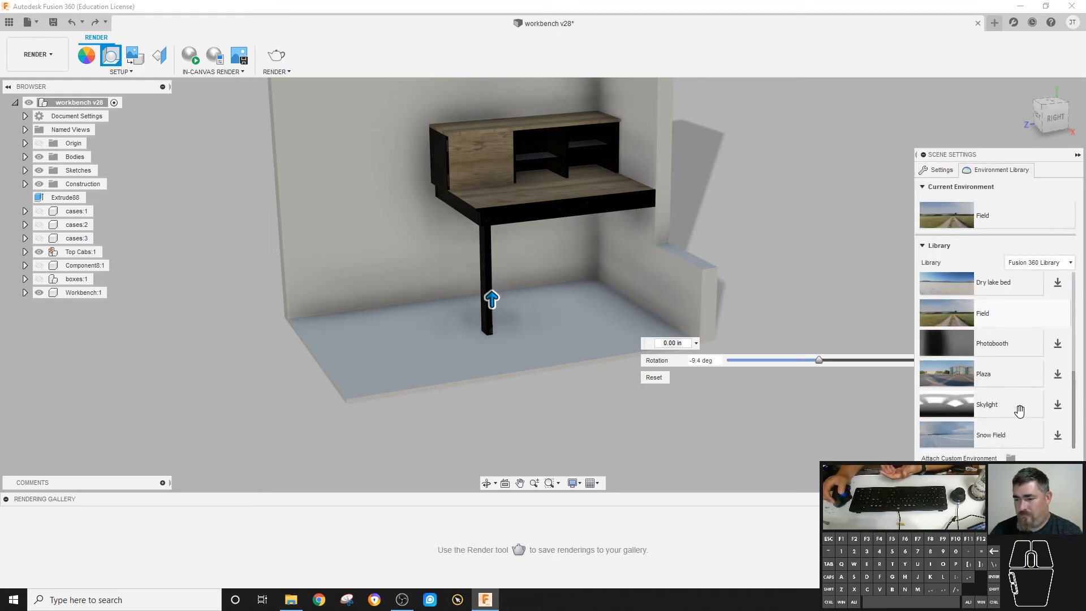
pyautogui.scroll(5, 1001, 384)
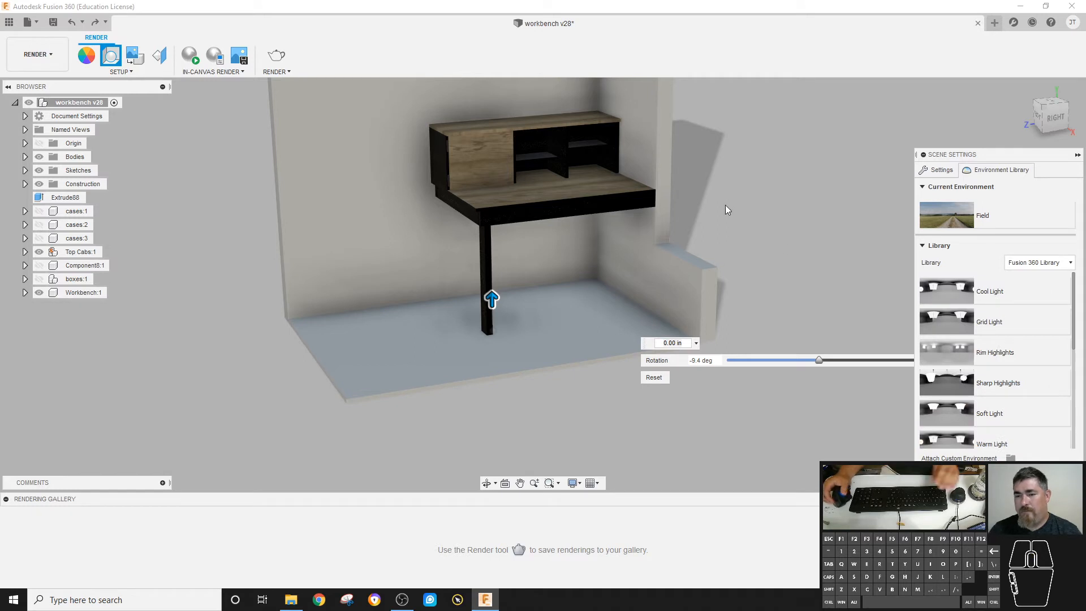
pyautogui.moveTo(727, 209); pyautogui.dragTo(739, 245, button='middle')
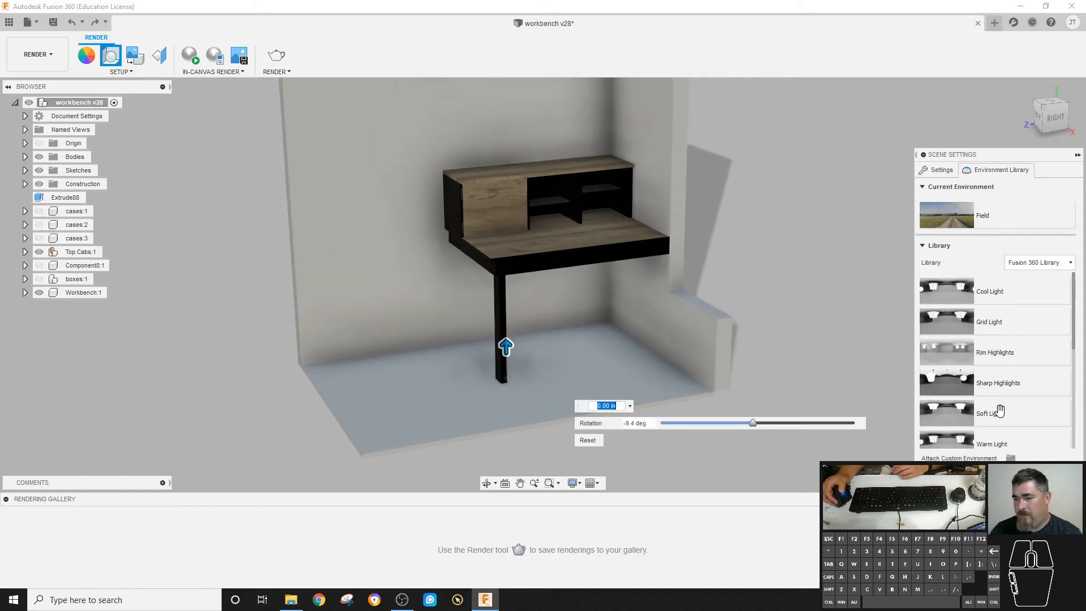
pyautogui.doubleClick(997, 348)
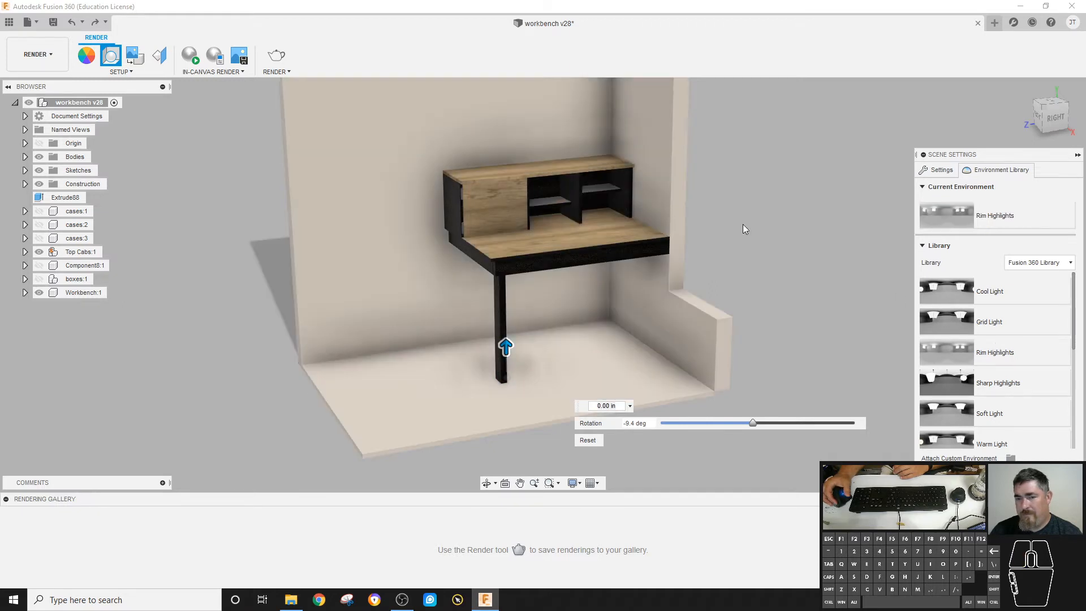
pyautogui.moveTo(736, 184); pyautogui.dragTo(745, 205, button='middle')
pyautogui.scroll(2, 745, 198)
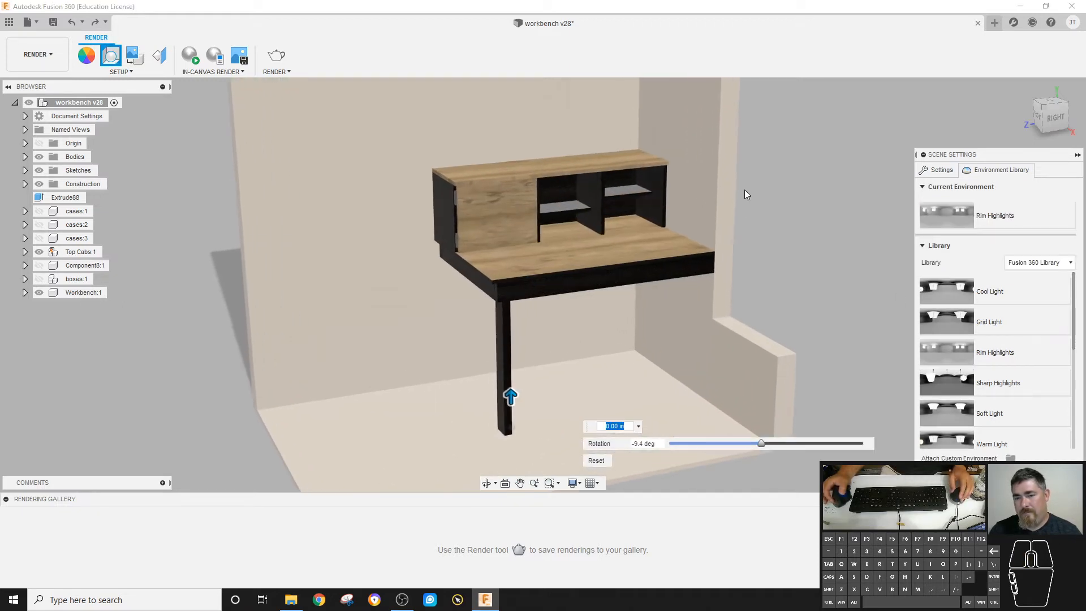
pyautogui.scroll(1, 744, 195)
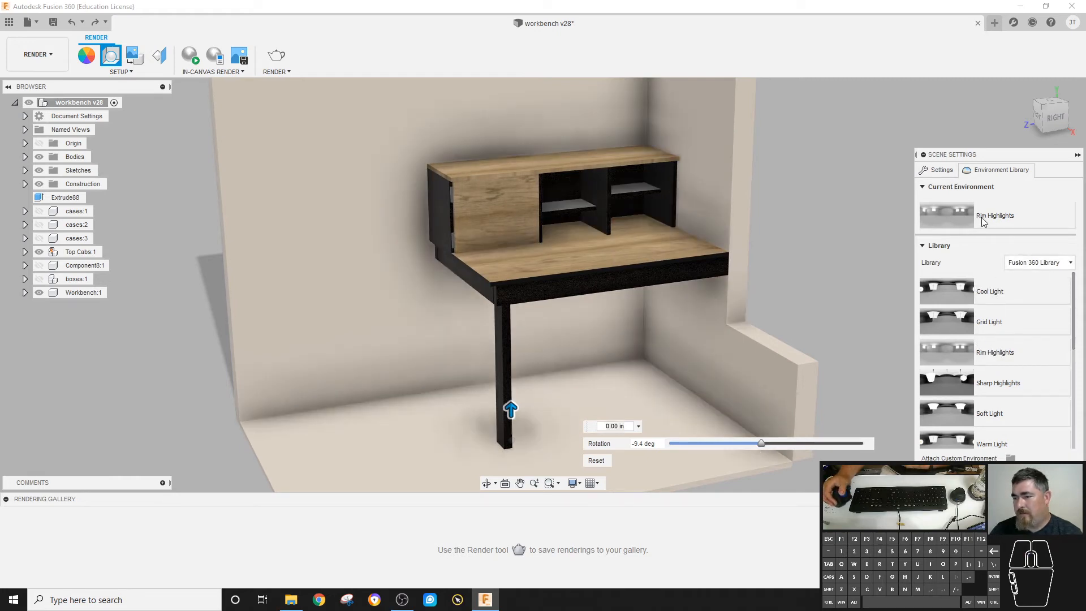
pyautogui.click(939, 169)
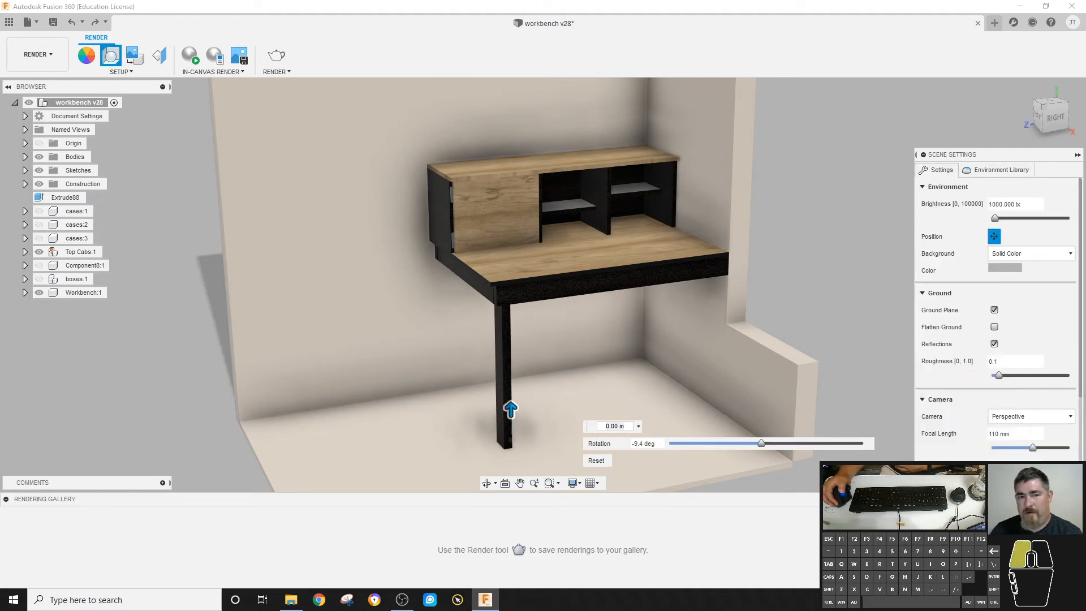
pyautogui.click(976, 170)
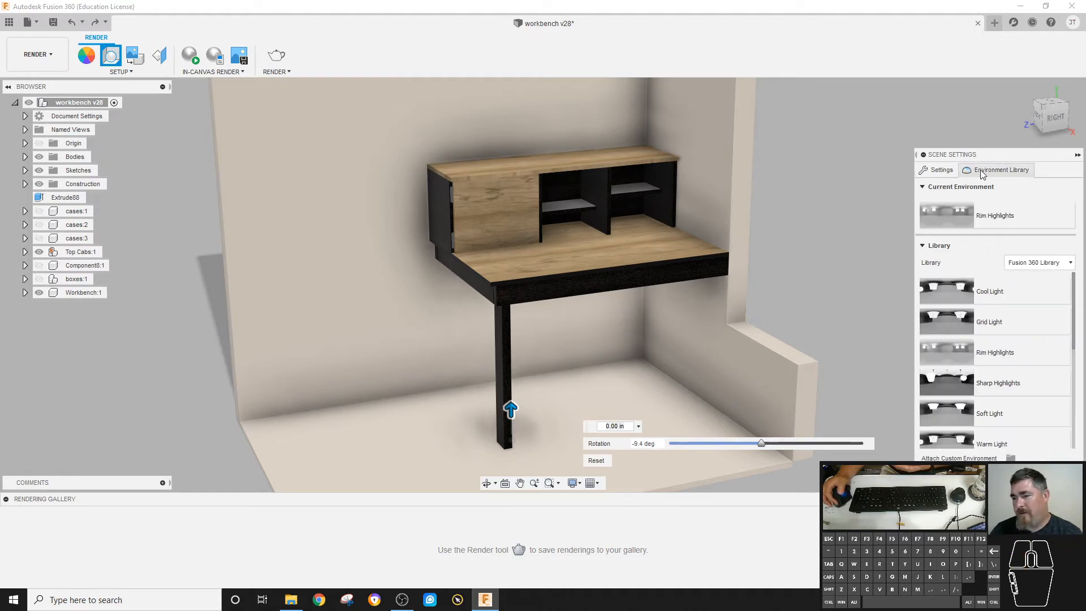
# Browse the environments in the Fusion 360 Library and close the scene settings
pyautogui.scroll(-3, 988, 353)
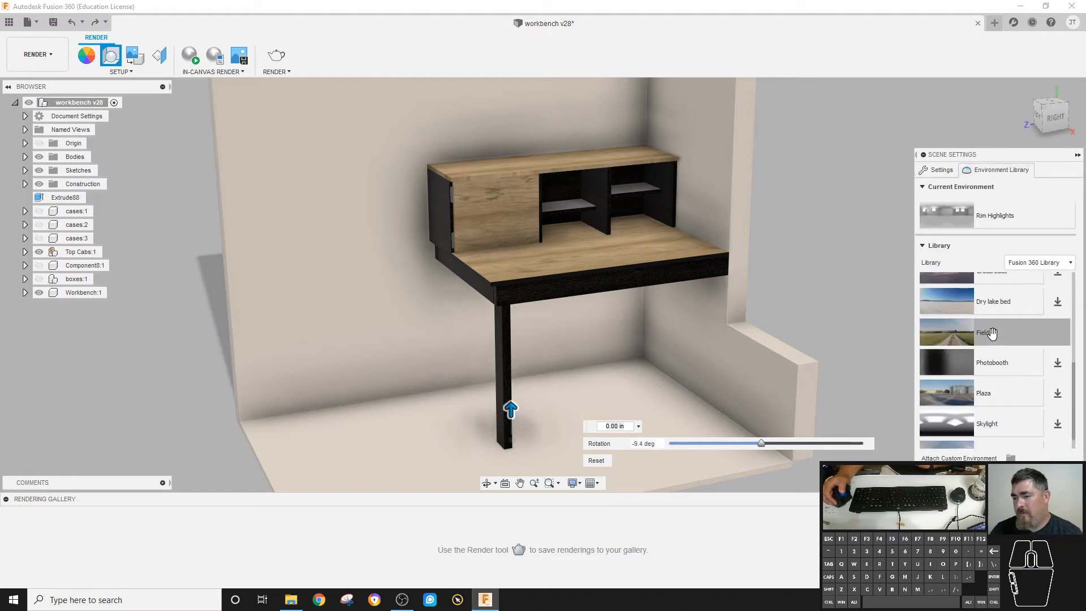
pyautogui.scroll(3, 984, 353)
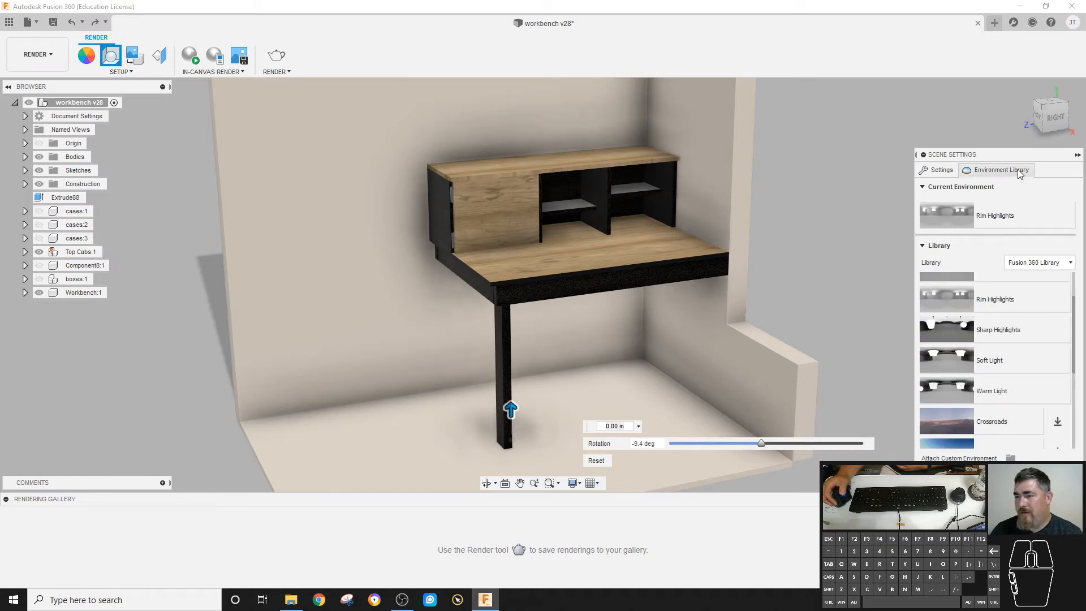
pyautogui.click(1062, 474)
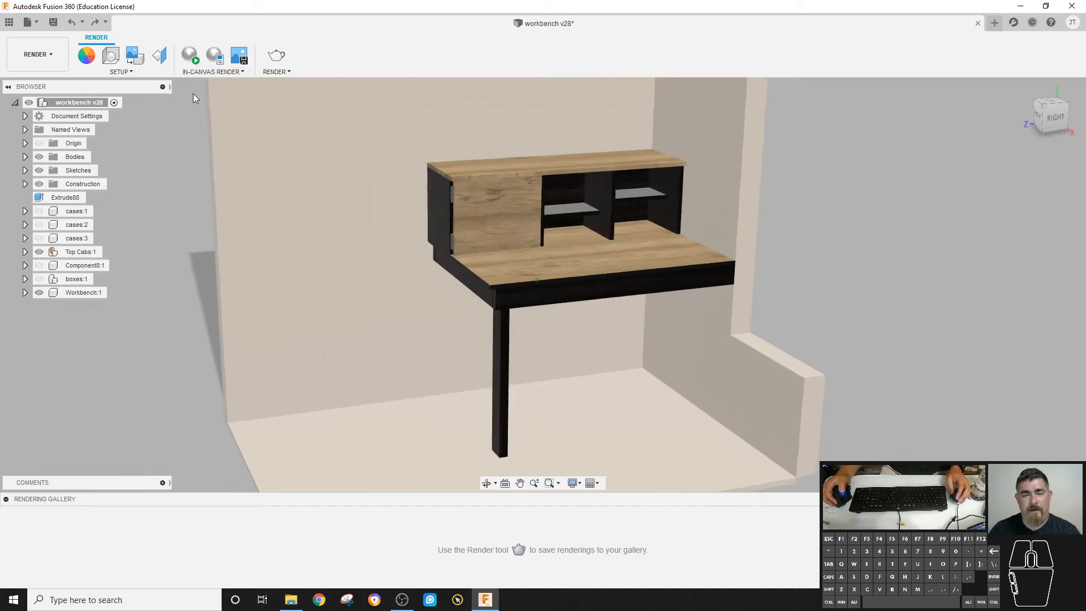
# Open the dialog for inserting a decal image and cancel it
pyautogui.click(138, 62)
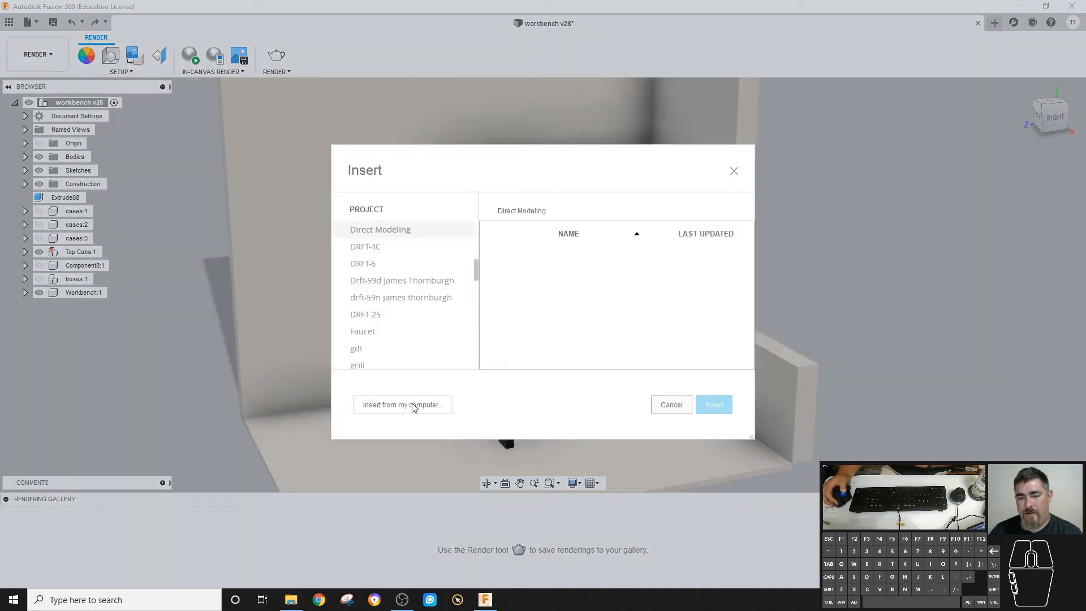
pyautogui.press('Escape')
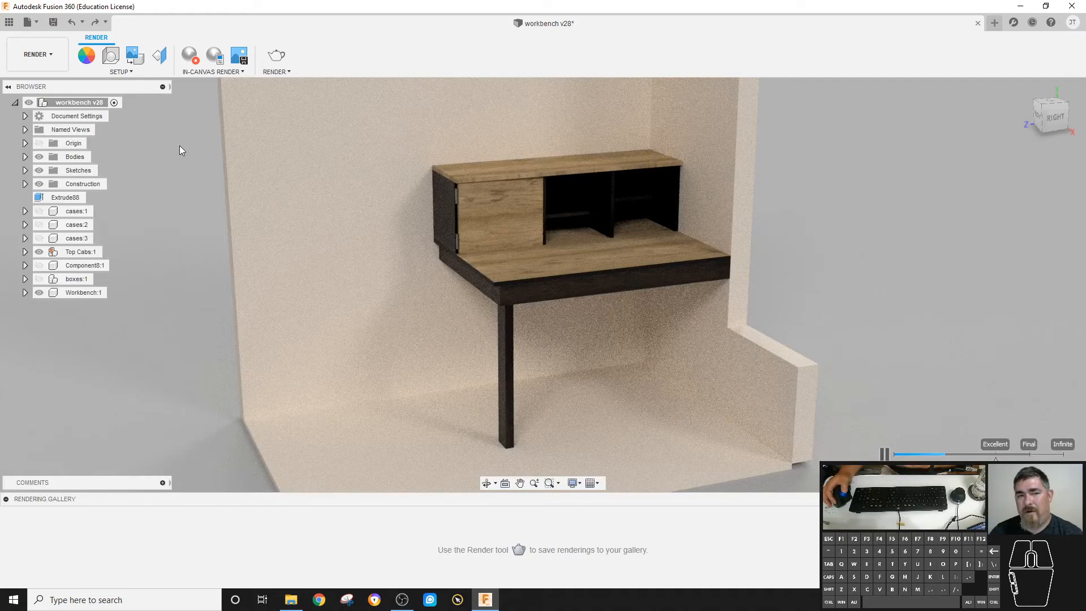
# Stop the in-canvas render and review the Fast and Advanced performance options in its settings, leaving without applying changes
pyautogui.click(189, 57)
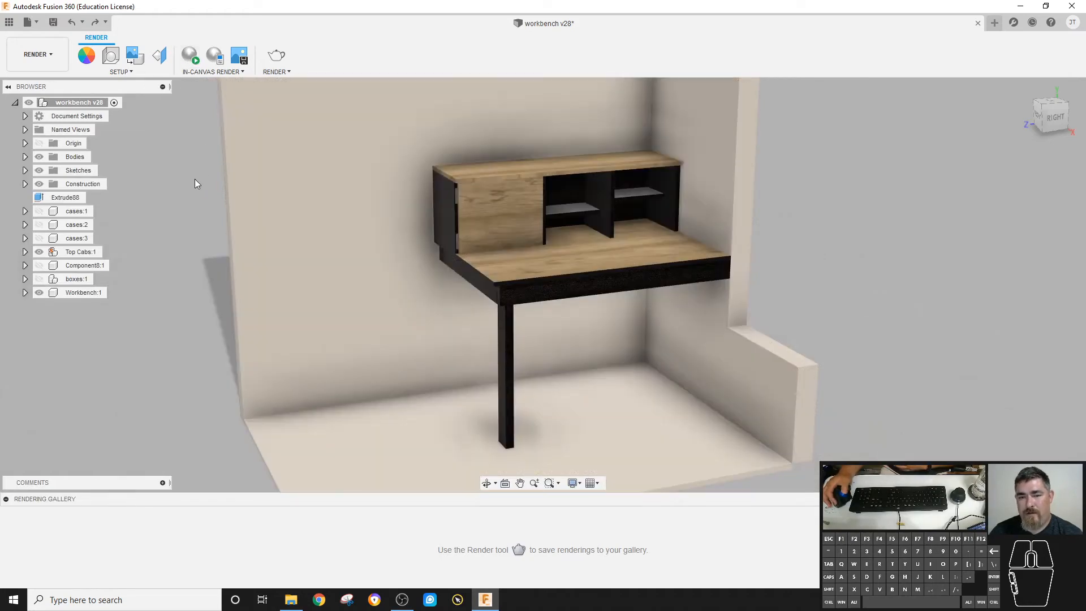
pyautogui.click(216, 56)
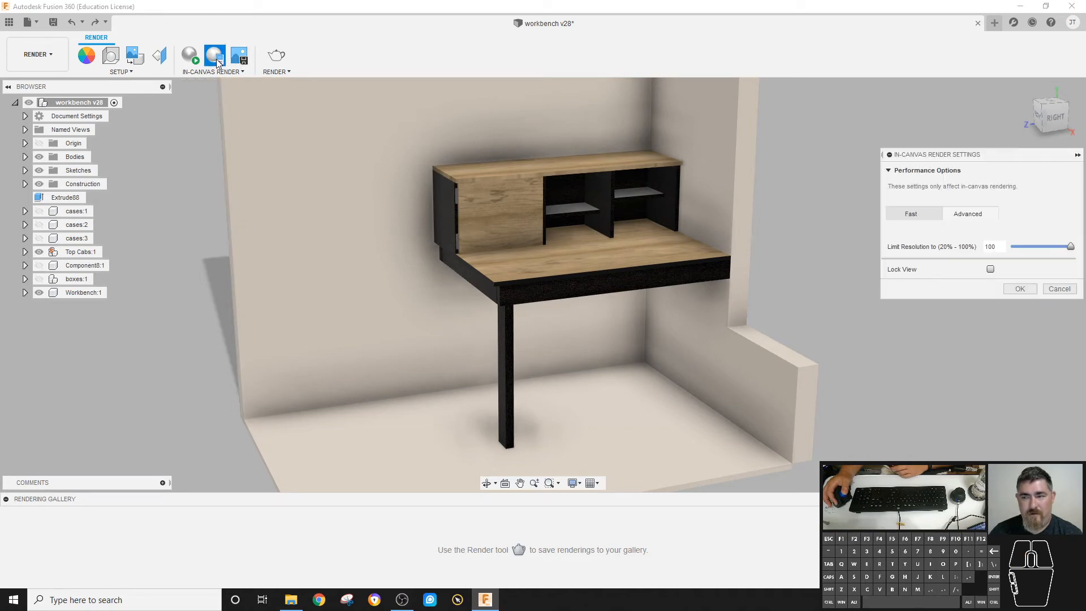
pyautogui.click(971, 214)
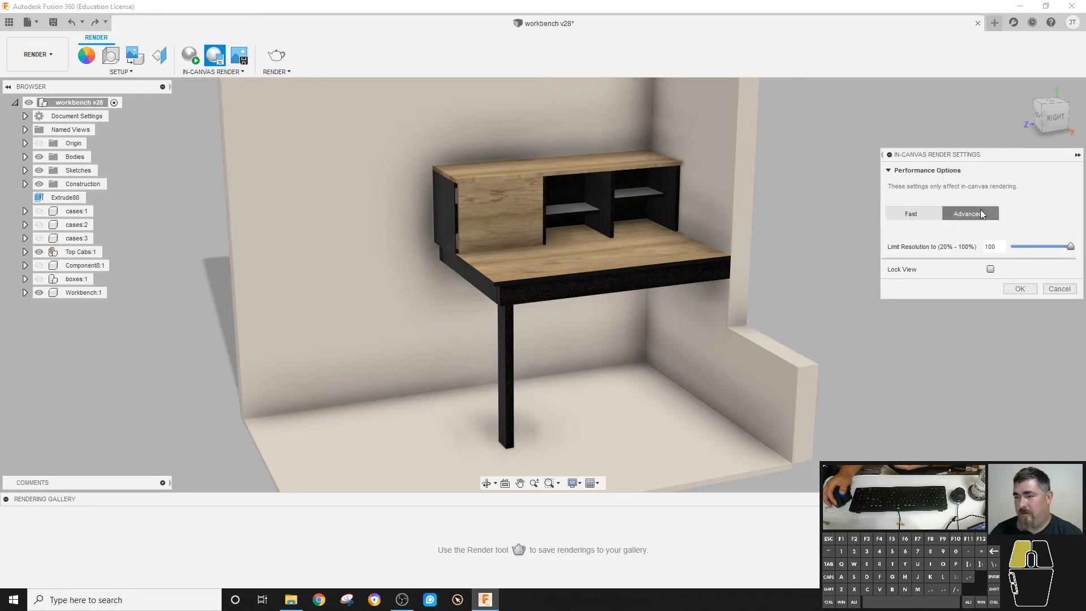
pyautogui.click(912, 213)
pyautogui.click(973, 214)
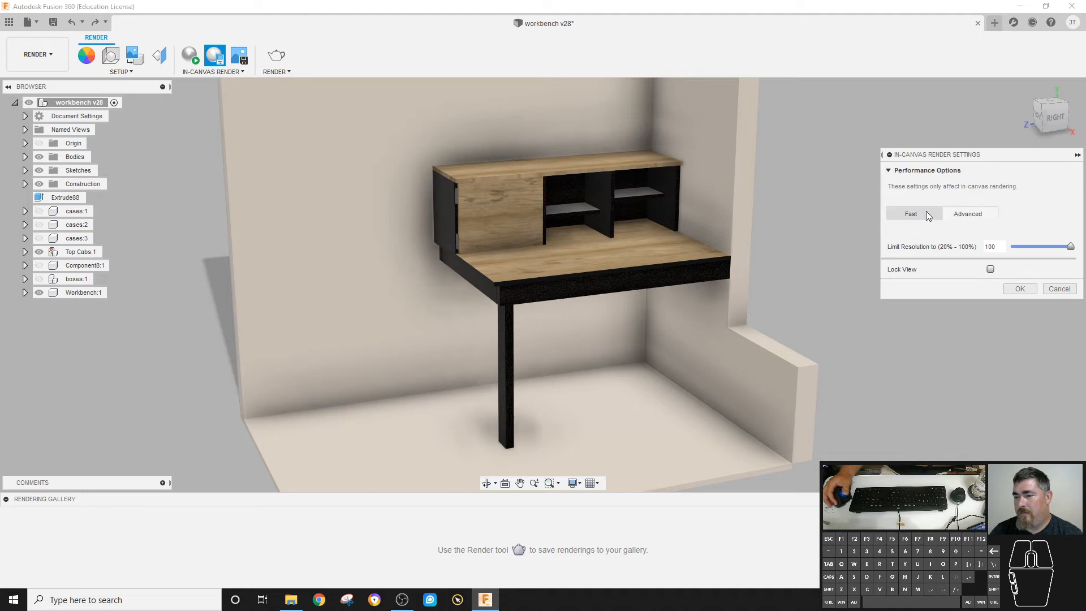
pyautogui.click(1064, 286)
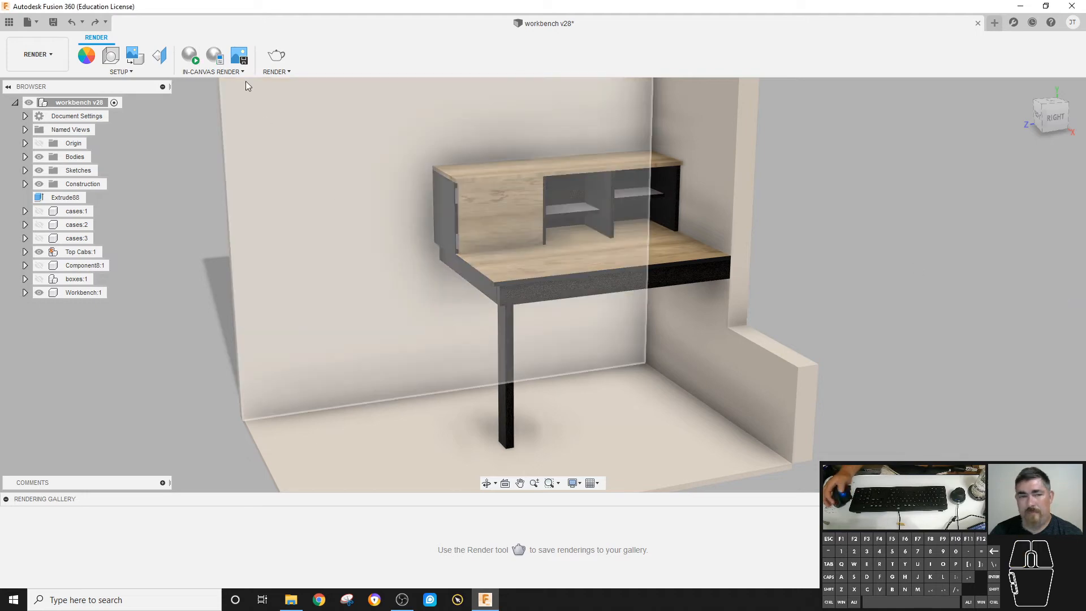
# Start a cloud render of the full workbench view at 1920 × 733 px with Native exposure and Final quality
pyautogui.click(277, 56)
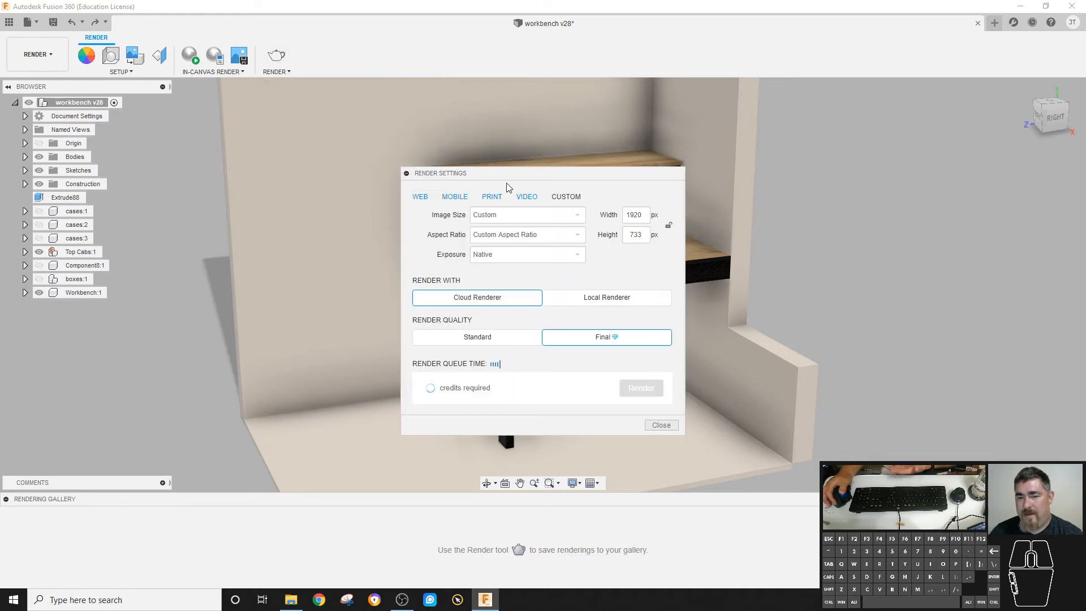
pyautogui.moveTo(504, 179); pyautogui.dragTo(417, 145)
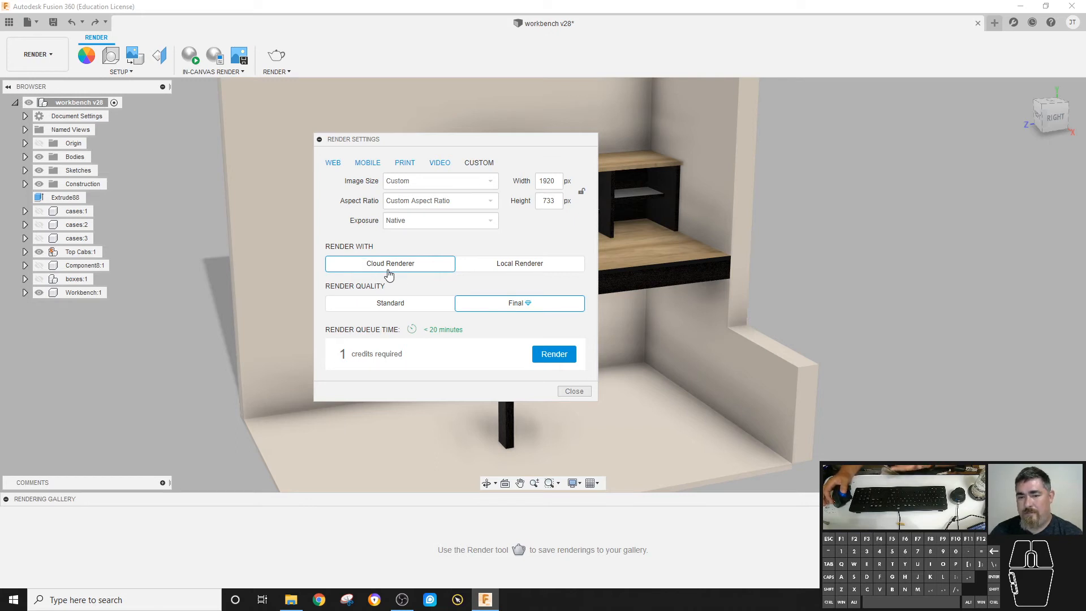
pyautogui.click(392, 306)
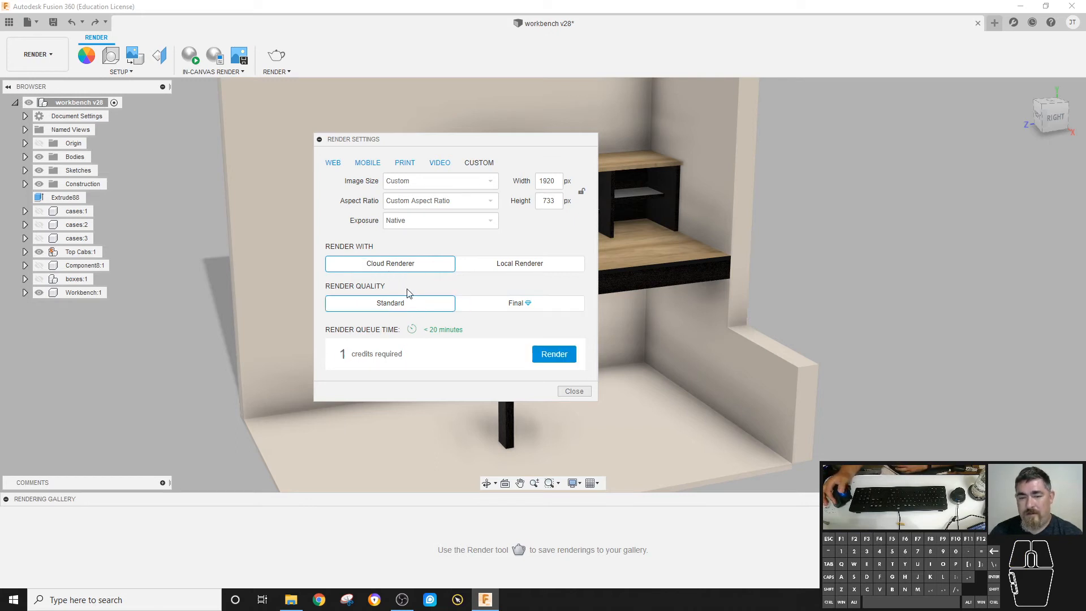
pyautogui.click(472, 306)
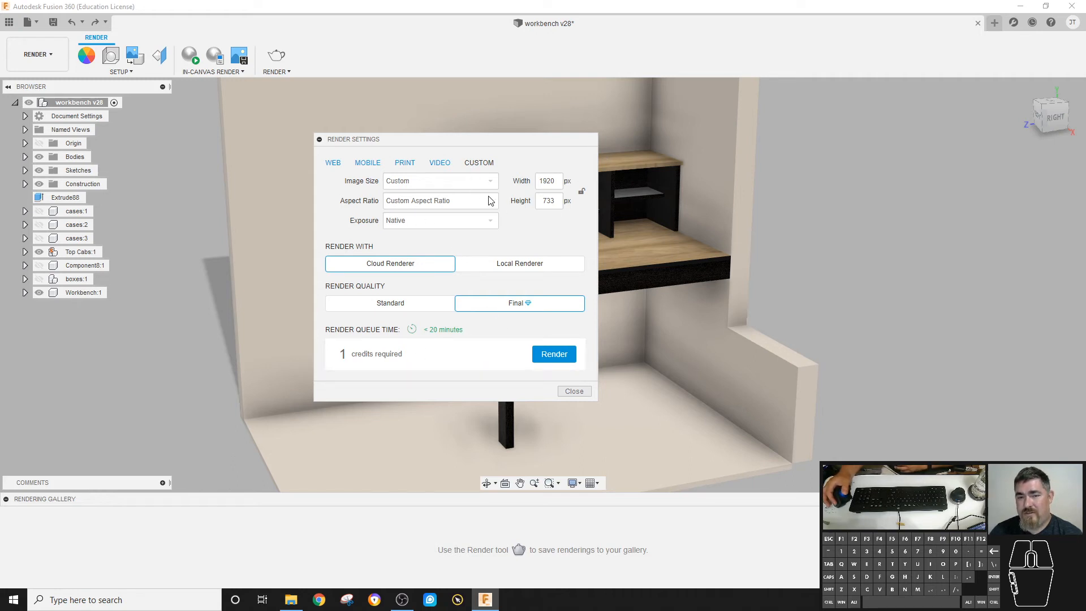
pyautogui.click(428, 223)
pyautogui.click(428, 228)
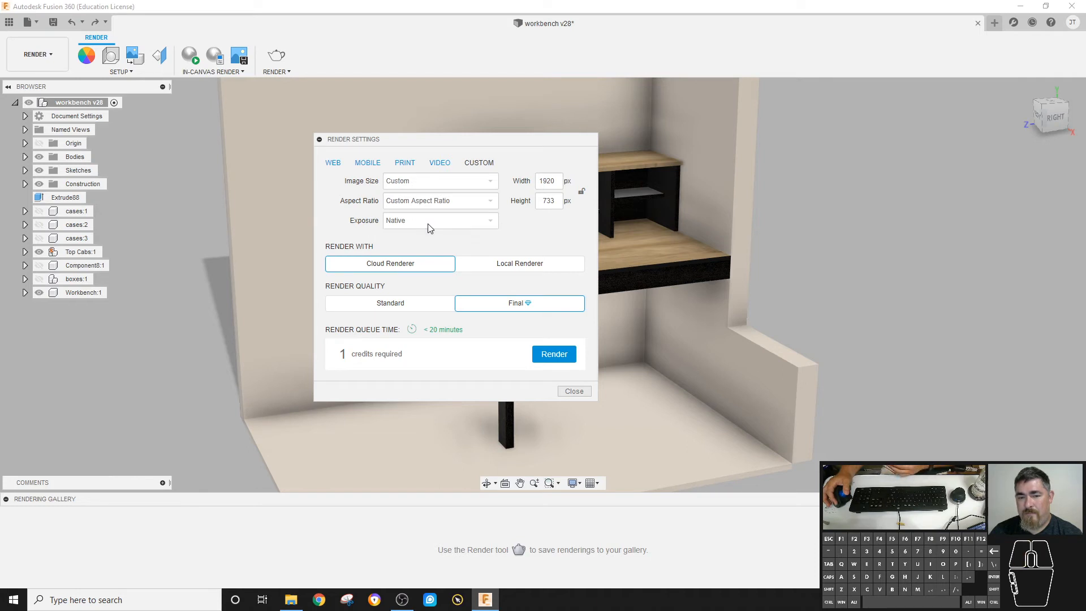
pyautogui.click(555, 363)
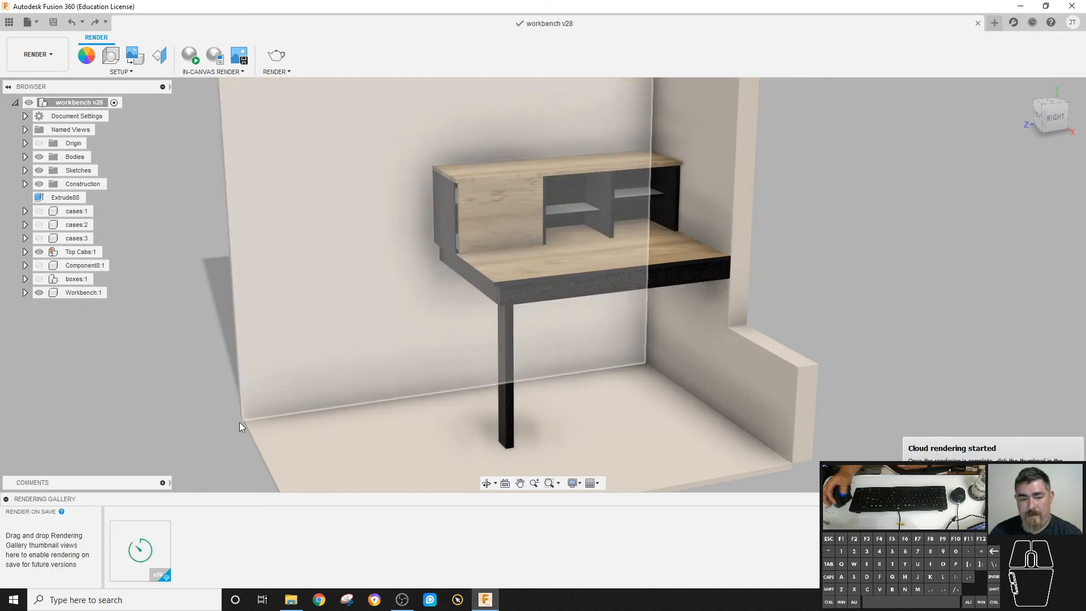
# Start a second Final-quality cloud render at 1920 × 733 px from a closer, higher view of the worktop and cabinets
pyautogui.moveTo(135, 551)
pyautogui.scroll(6, 515, 260)
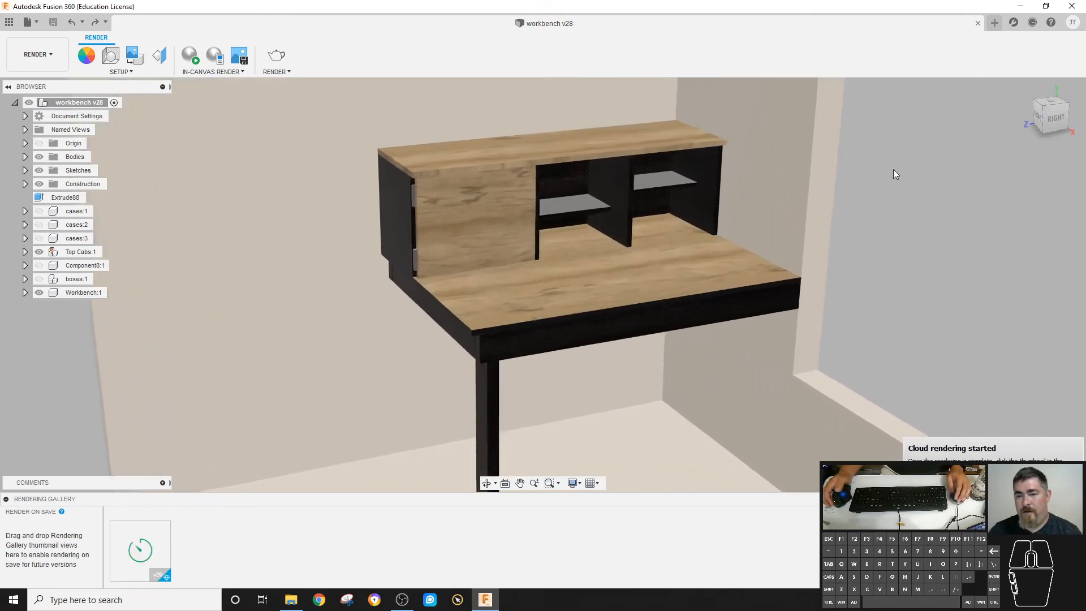
pyautogui.scroll(2, 1033, 180)
pyautogui.scroll(-3, 1030, 181)
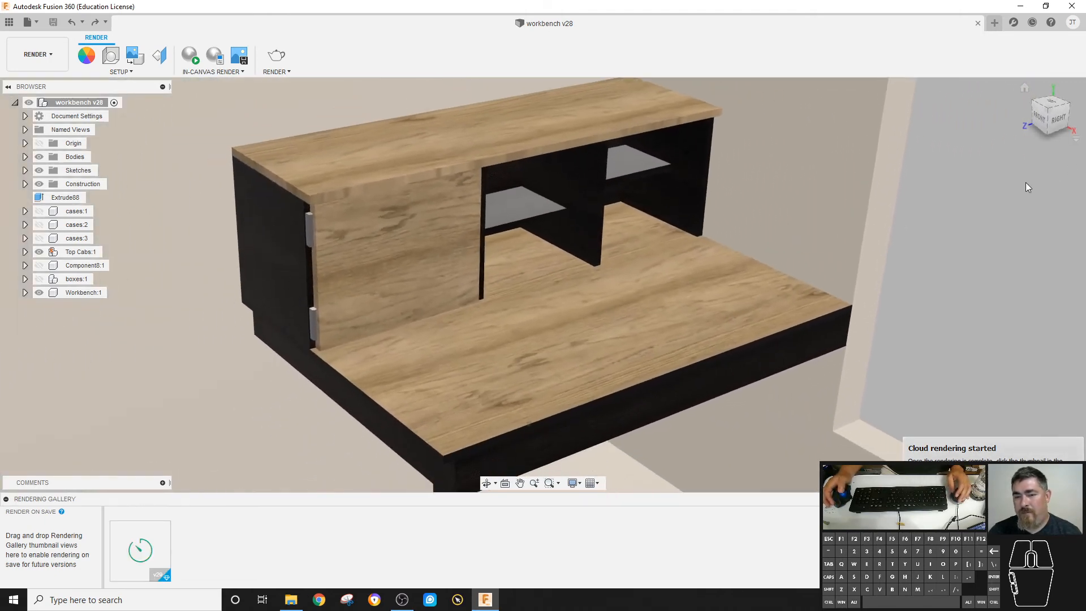
pyautogui.scroll(-2, 1018, 186)
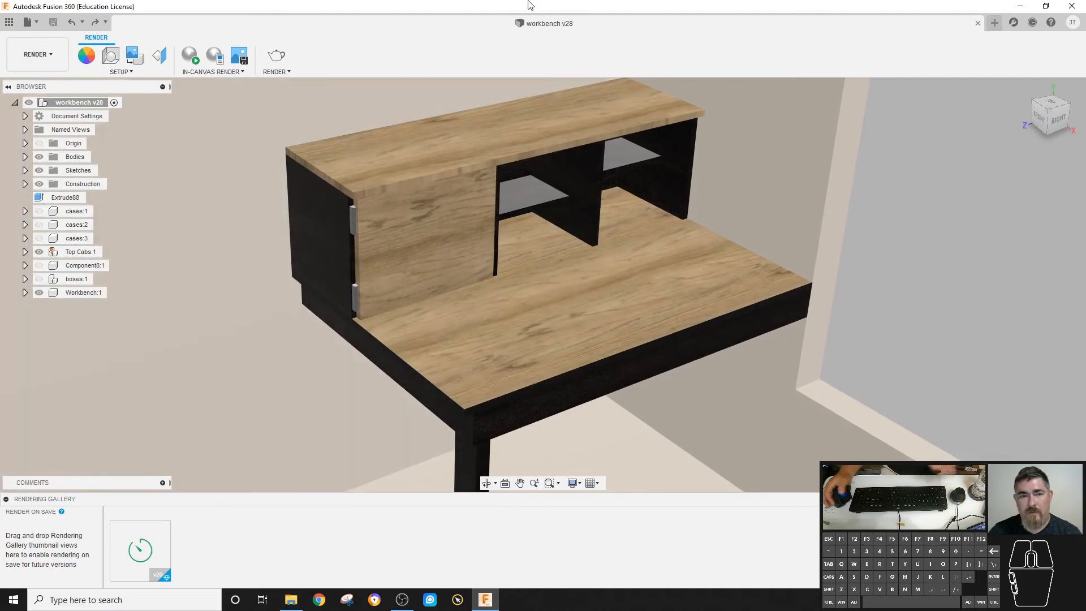
pyautogui.click(274, 55)
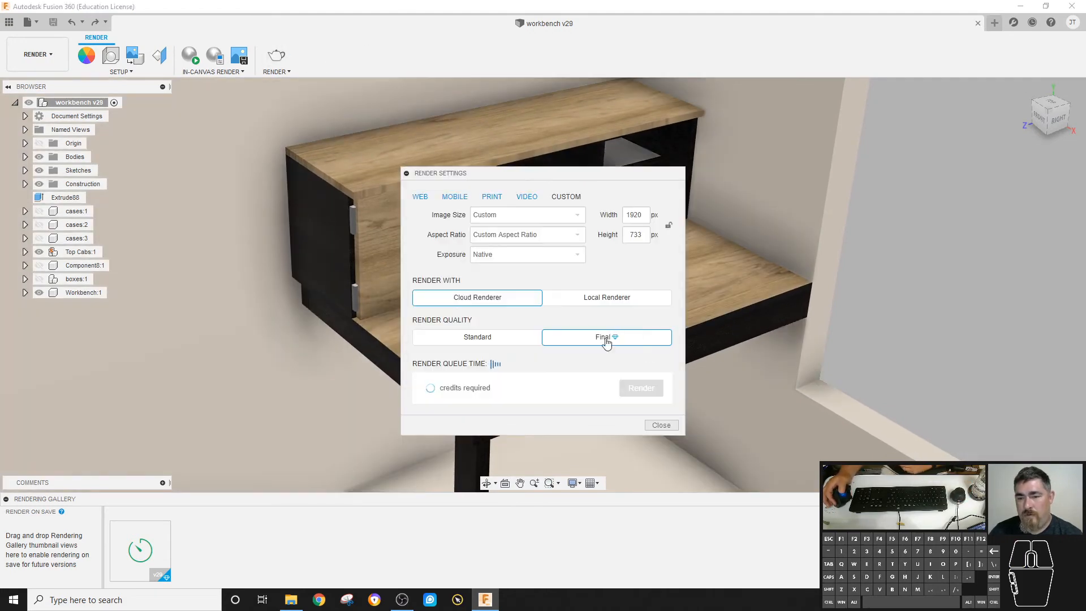
pyautogui.click(641, 388)
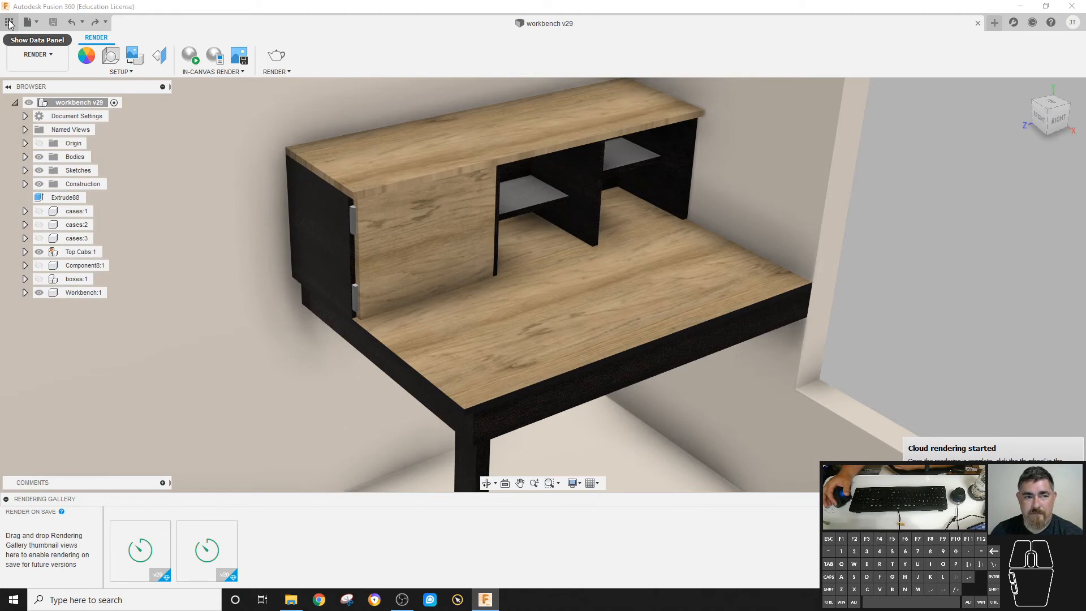
pyautogui.click(9, 24)
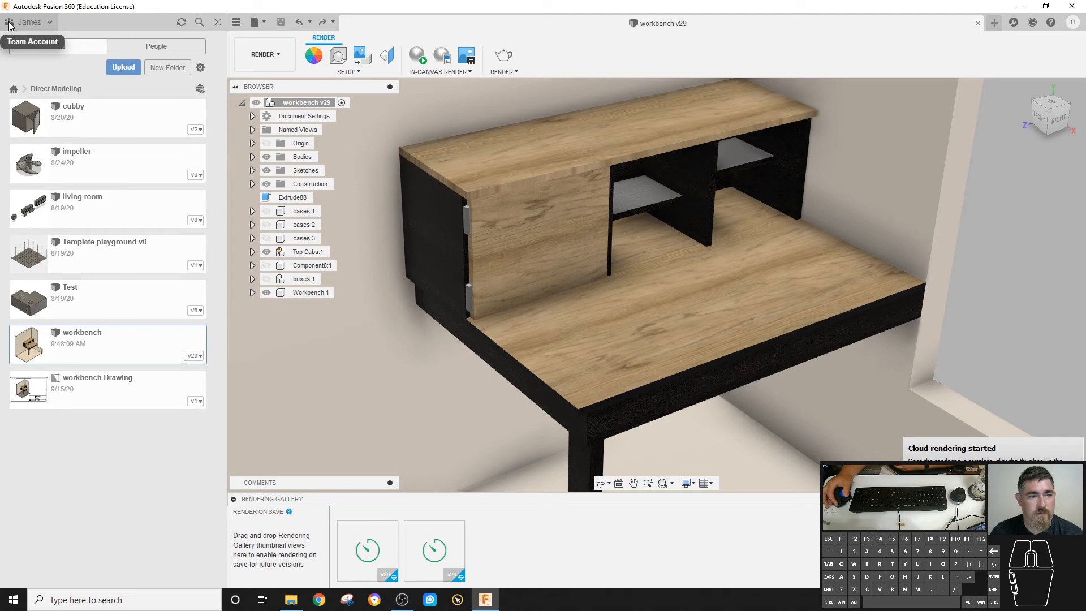
pyautogui.click(7, 24)
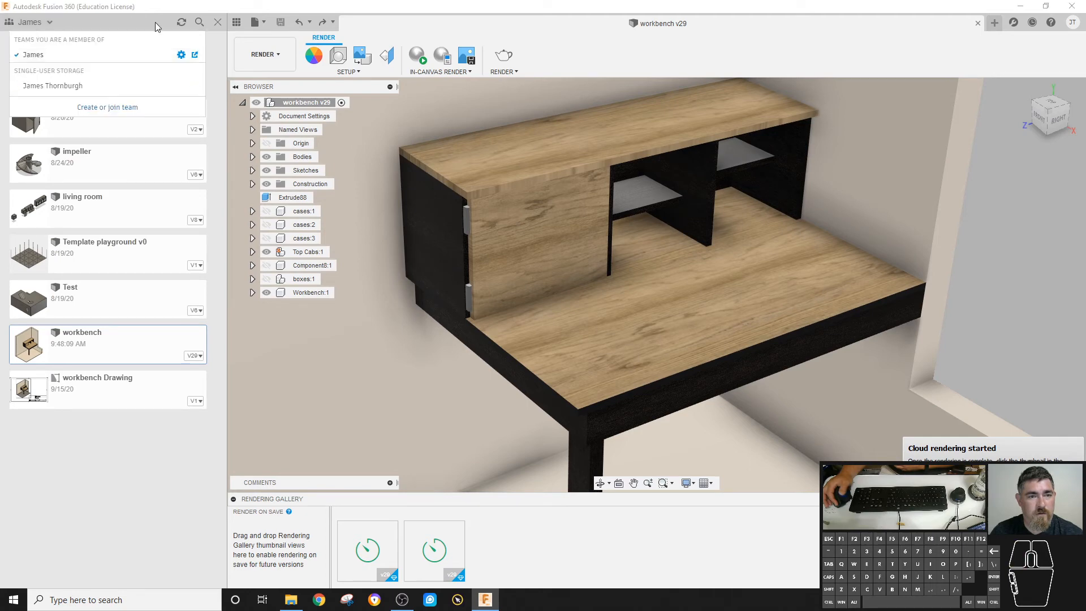
pyautogui.click(220, 23)
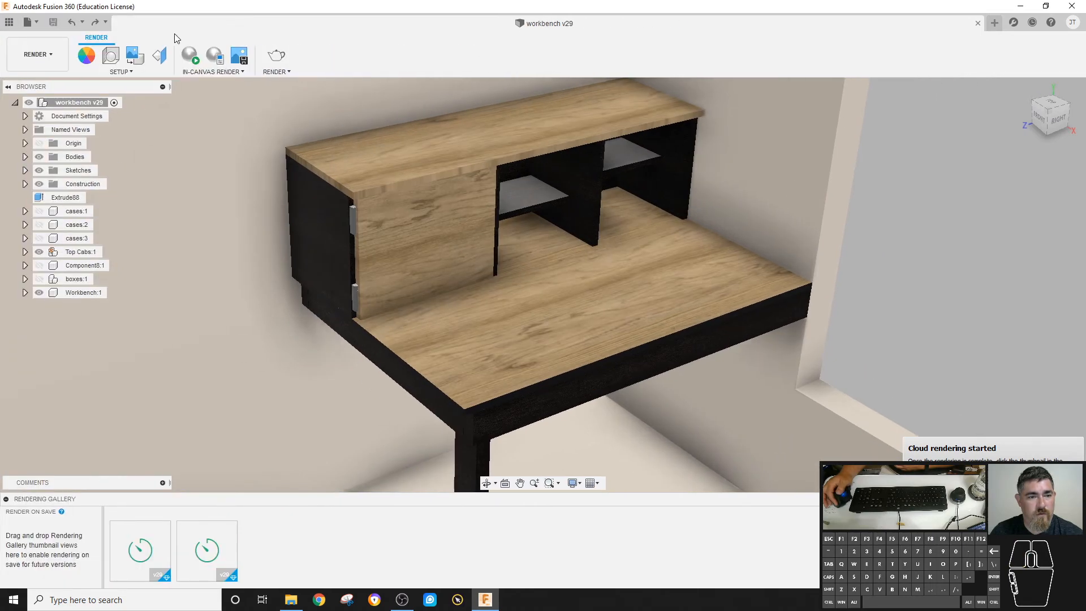
# Open the bettle design from the Battlebot project
pyautogui.click(9, 23)
pyautogui.click(13, 89)
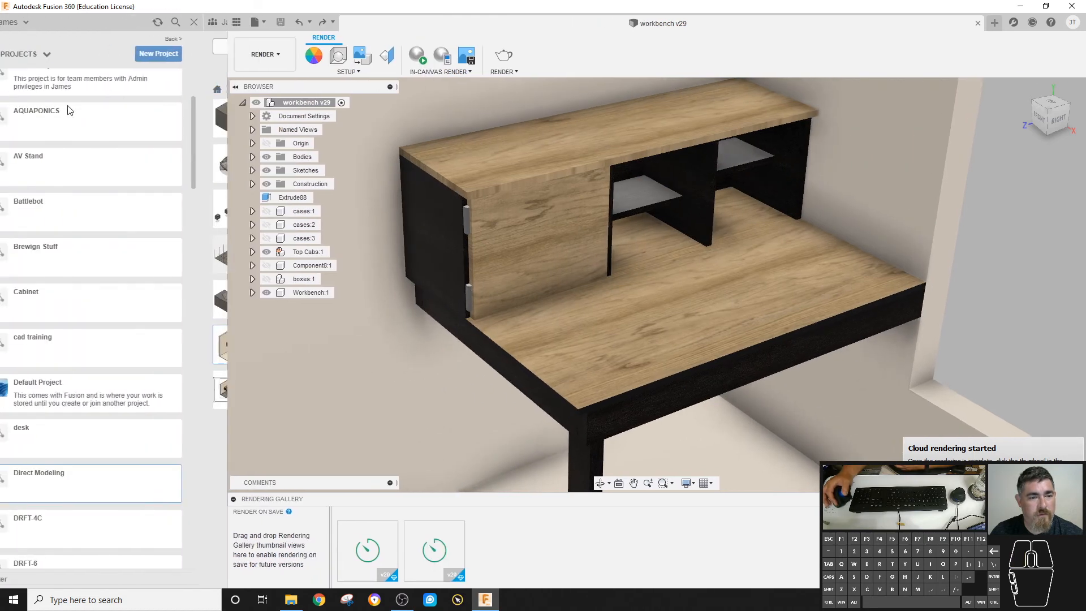
pyautogui.scroll(-2, 100, 263)
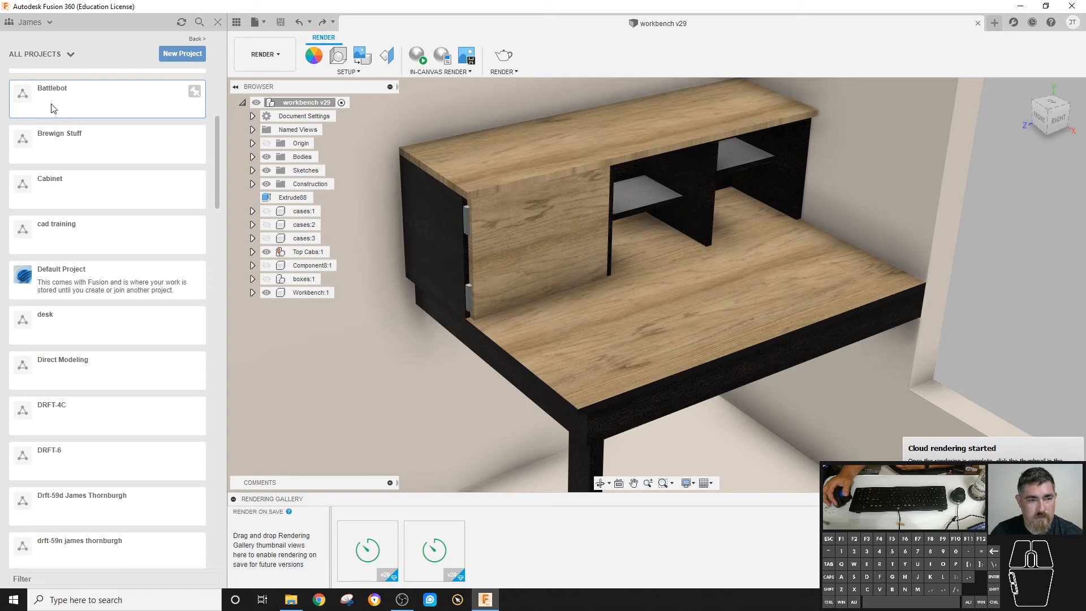
pyautogui.click(83, 115)
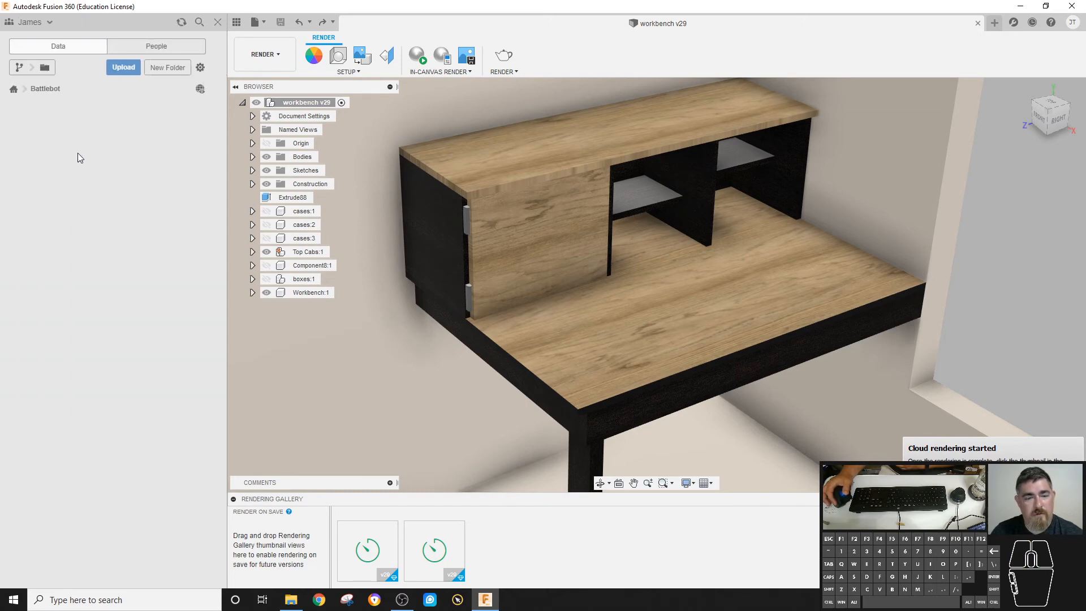
pyautogui.scroll(-3, 97, 291)
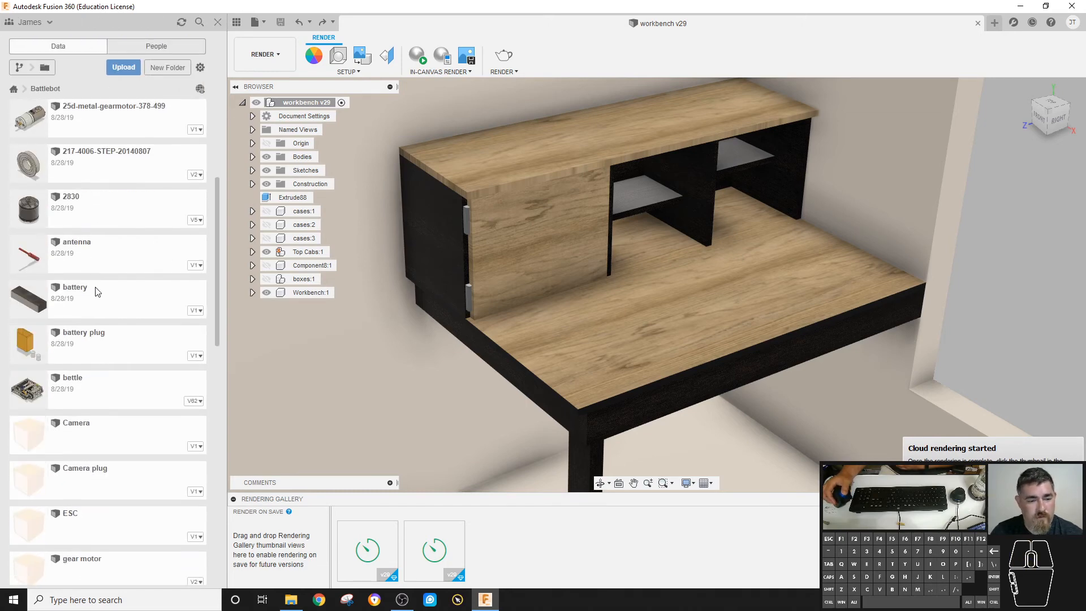
pyautogui.scroll(-3, 97, 291)
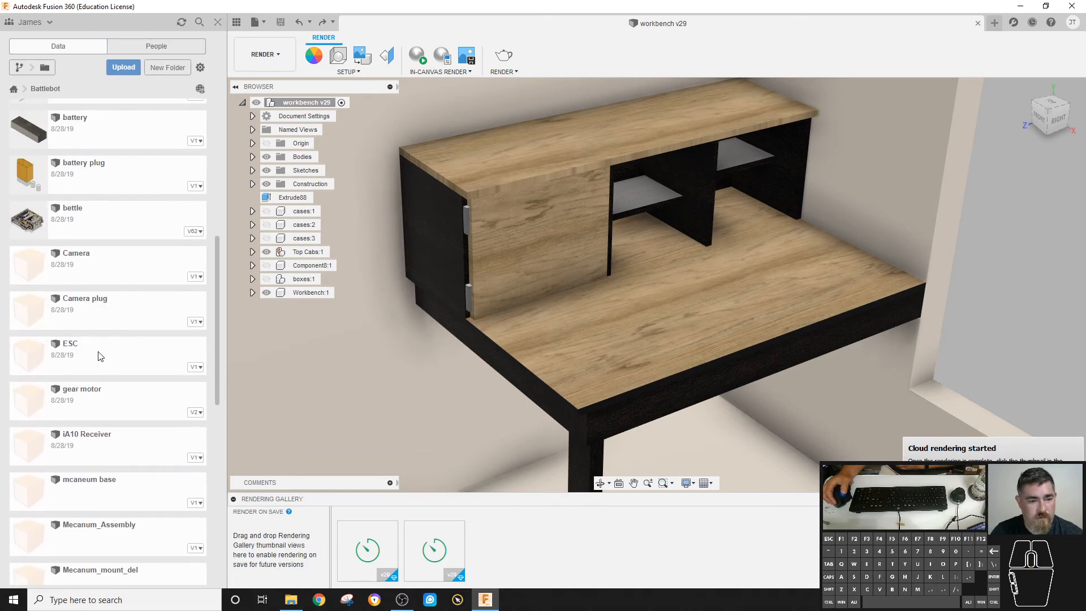
pyautogui.doubleClick(80, 228)
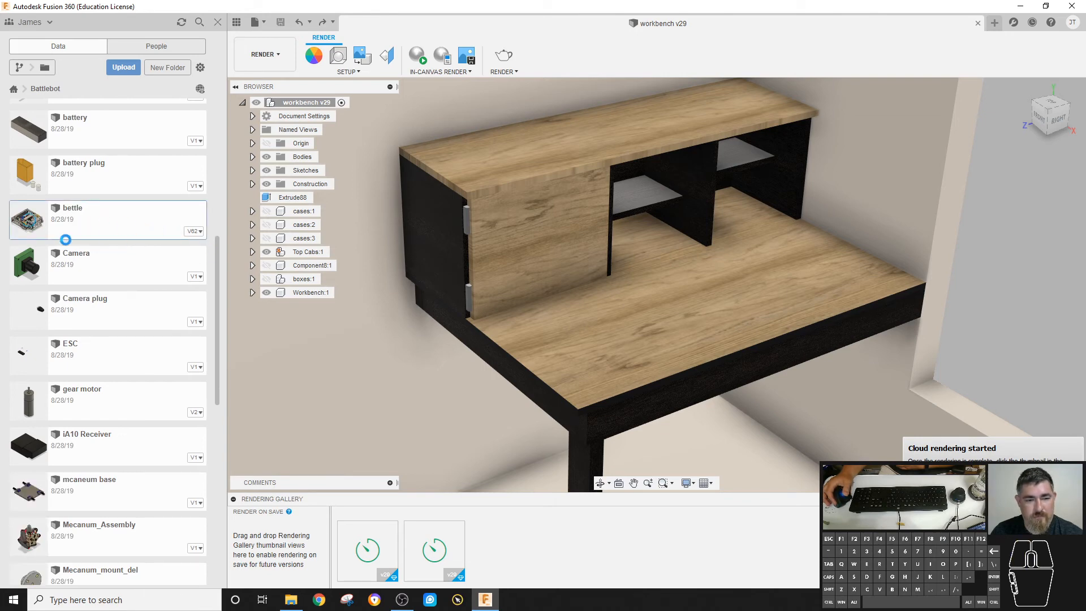
pyautogui.scroll(-2, 67, 249)
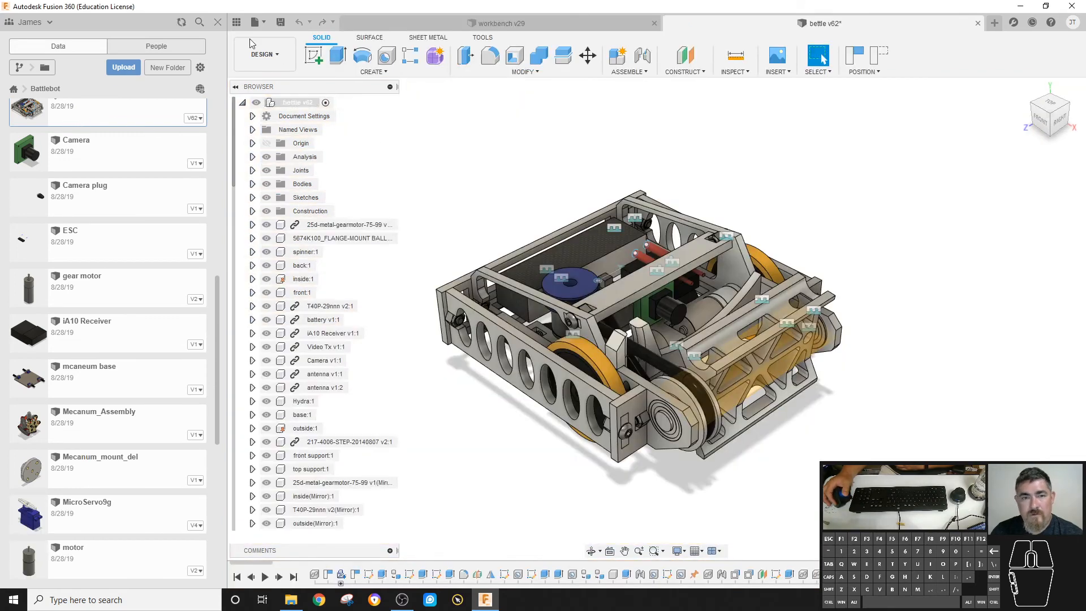
# Switch the bettle design to the Render workspace and open the finished angled view of the yellow wheel and shaft from the rendering gallery
pyautogui.click(264, 55)
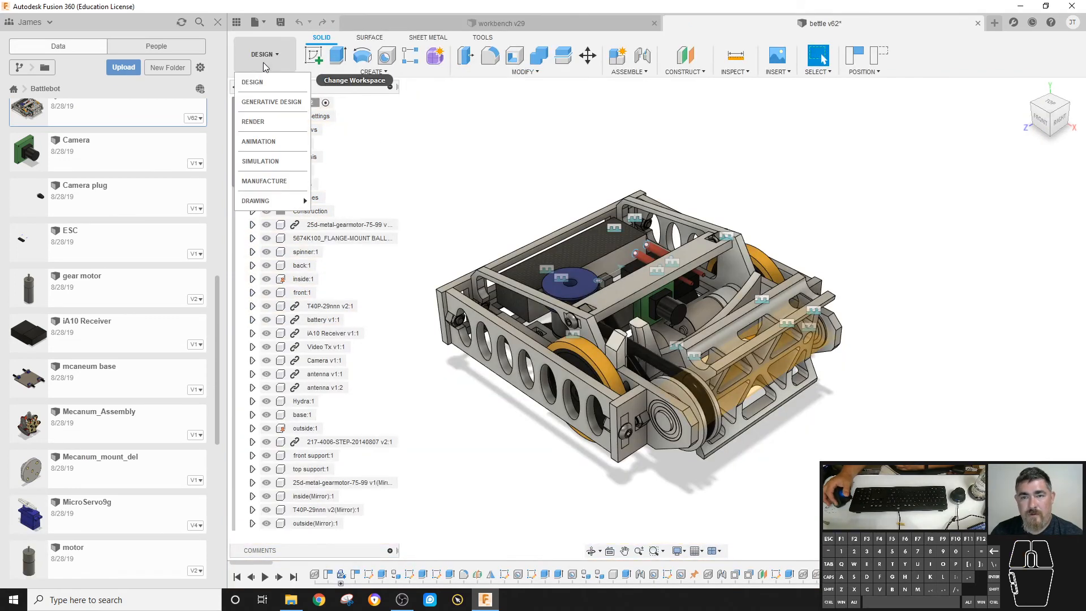
pyautogui.click(255, 121)
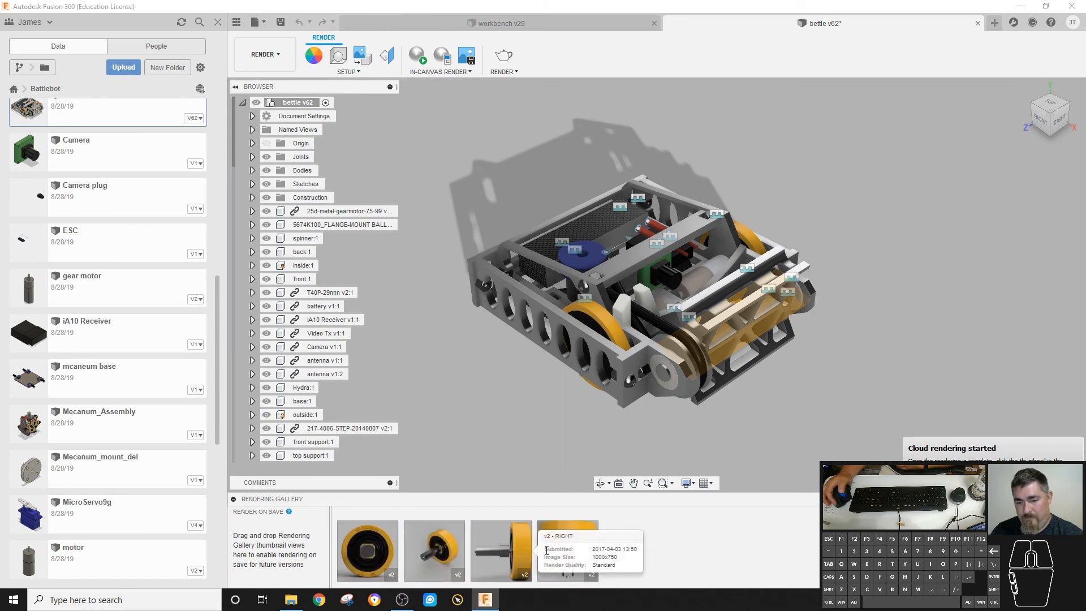
pyautogui.click(434, 550)
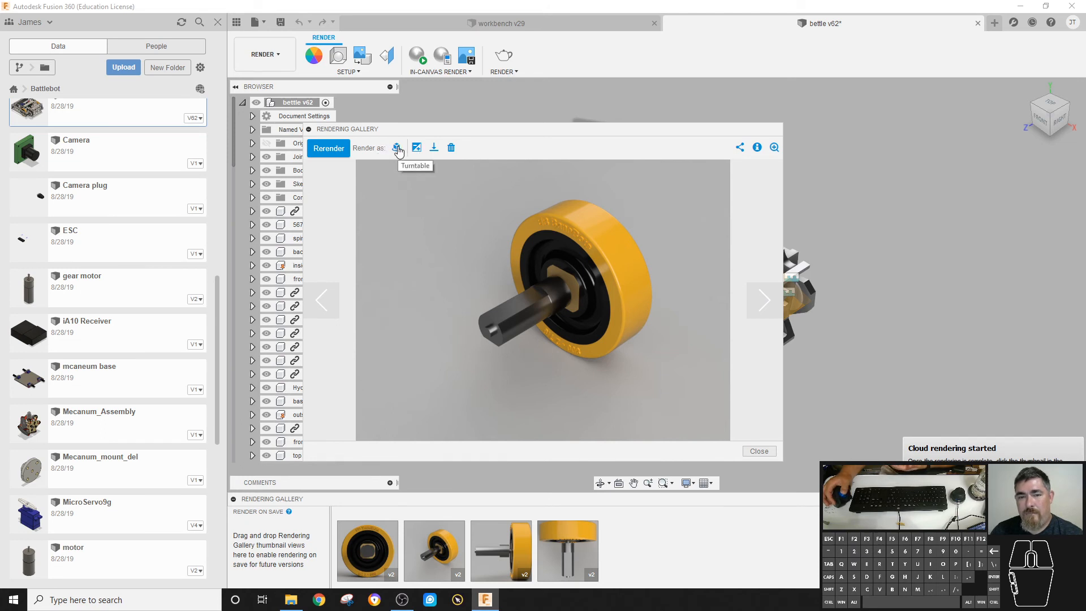
# Review the image download formats for the wheel rendering, trying Transparent Background on and off, and leave the gallery without downloading
pyautogui.click(434, 149)
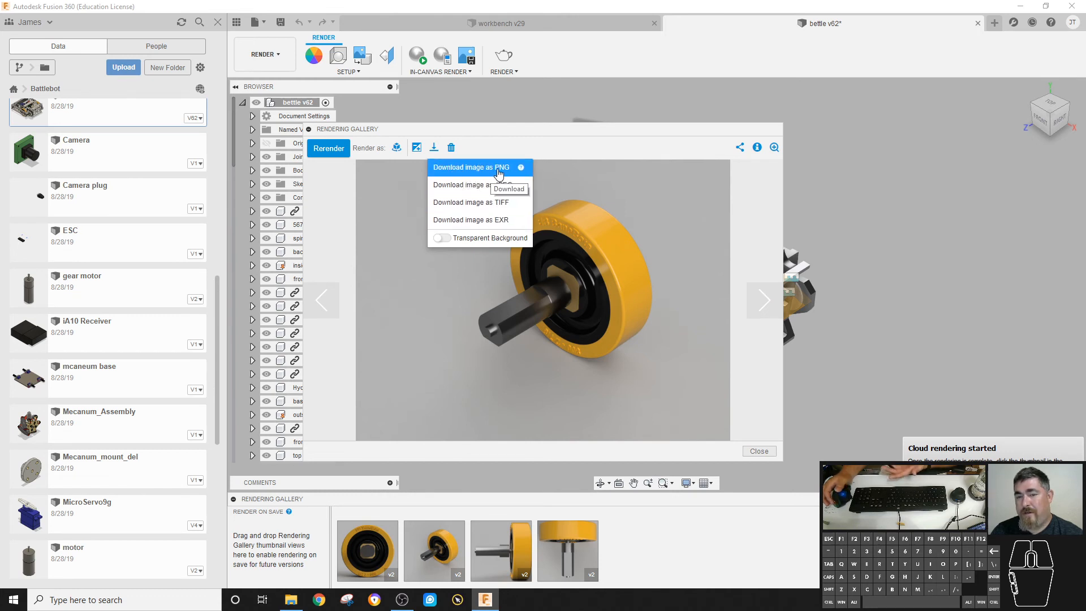
pyautogui.click(443, 238)
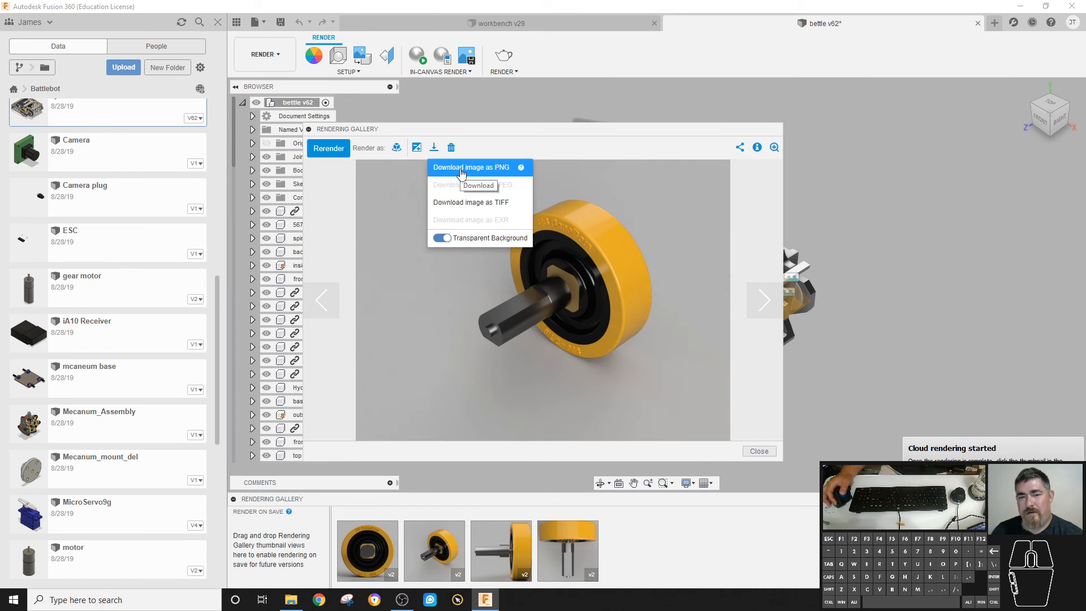
pyautogui.click(441, 239)
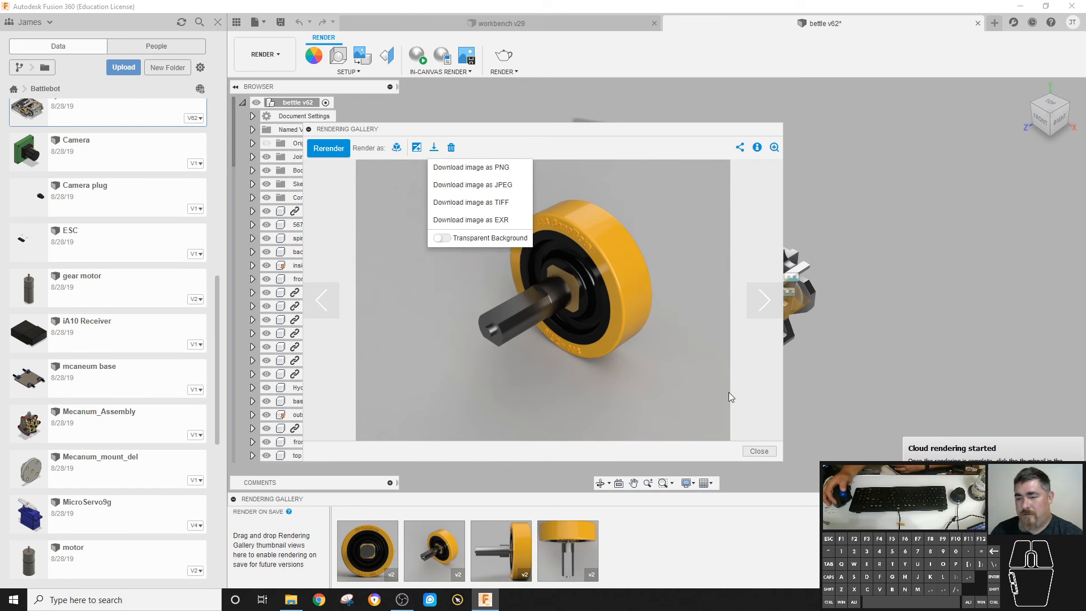
pyautogui.click(759, 451)
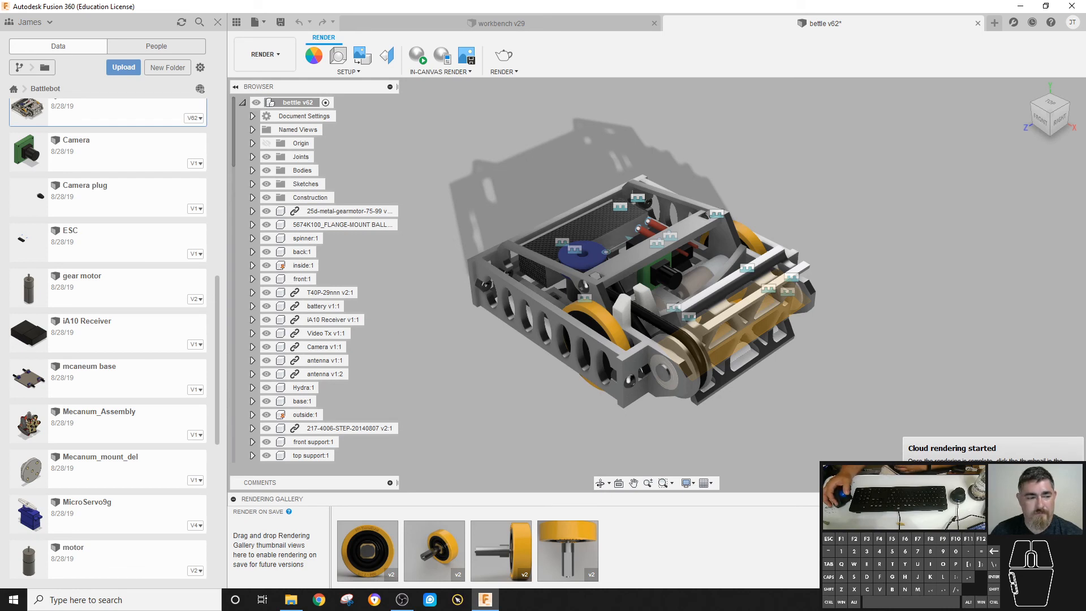
# Return to the workbench design and start a Final-quality cloud render of its current low view at 1518 × 733 px with Native exposure
pyautogui.click(440, 21)
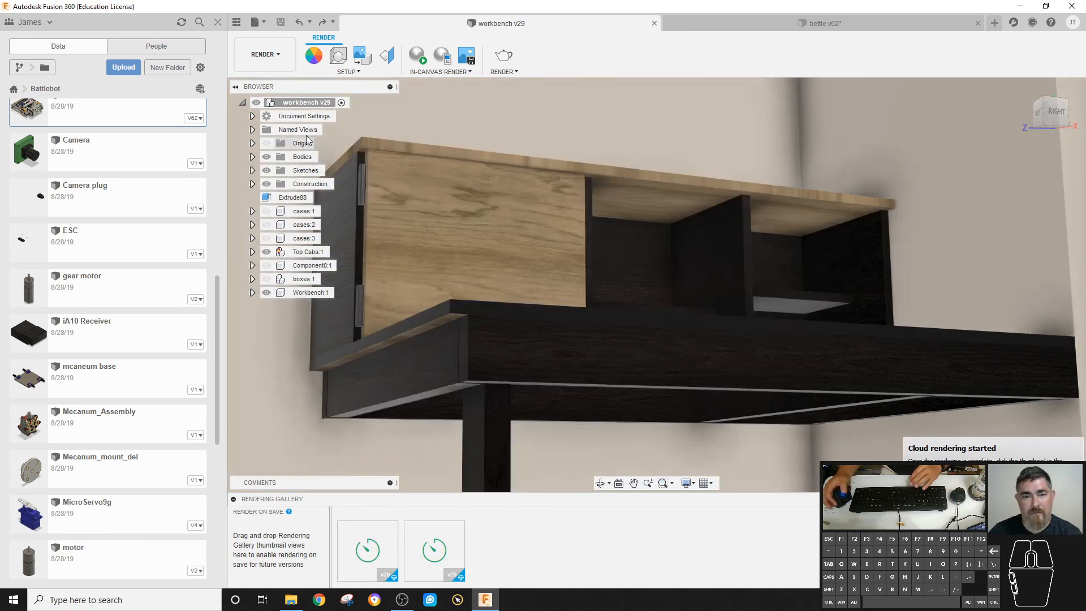
pyautogui.click(504, 55)
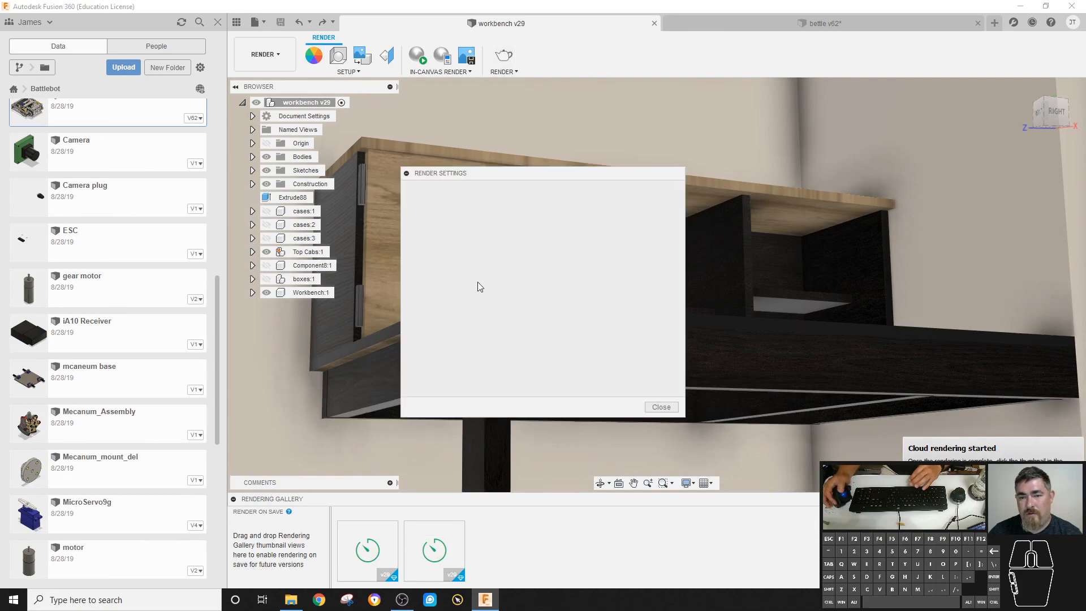
pyautogui.click(641, 388)
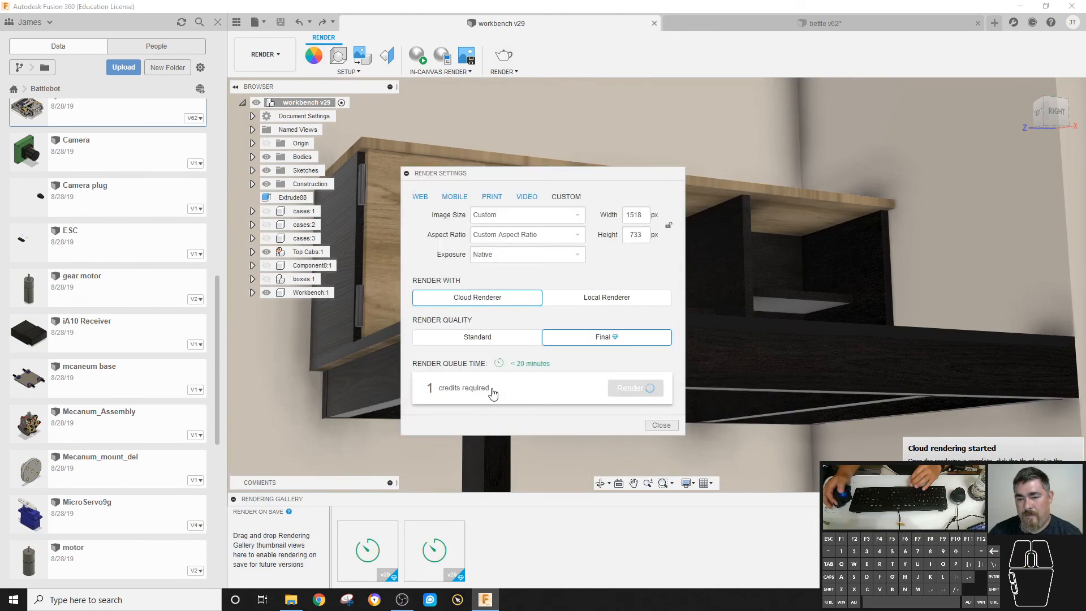